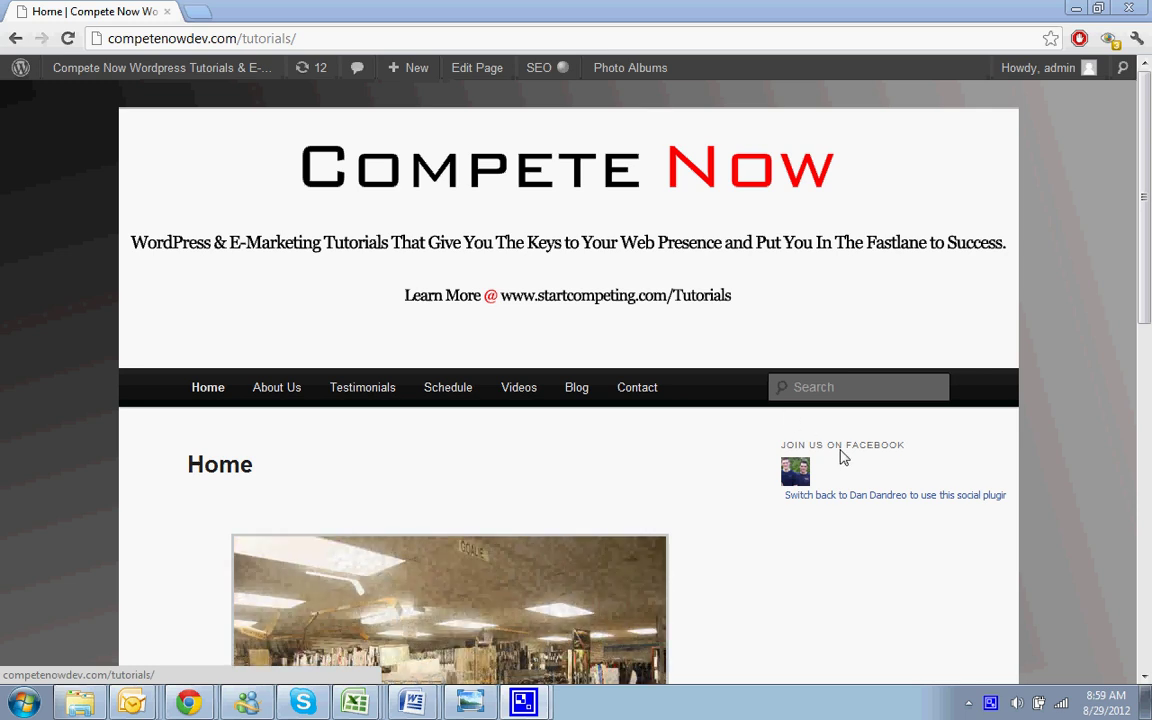
Go to the site's Blog page and browse its post list
left_click(898, 495)
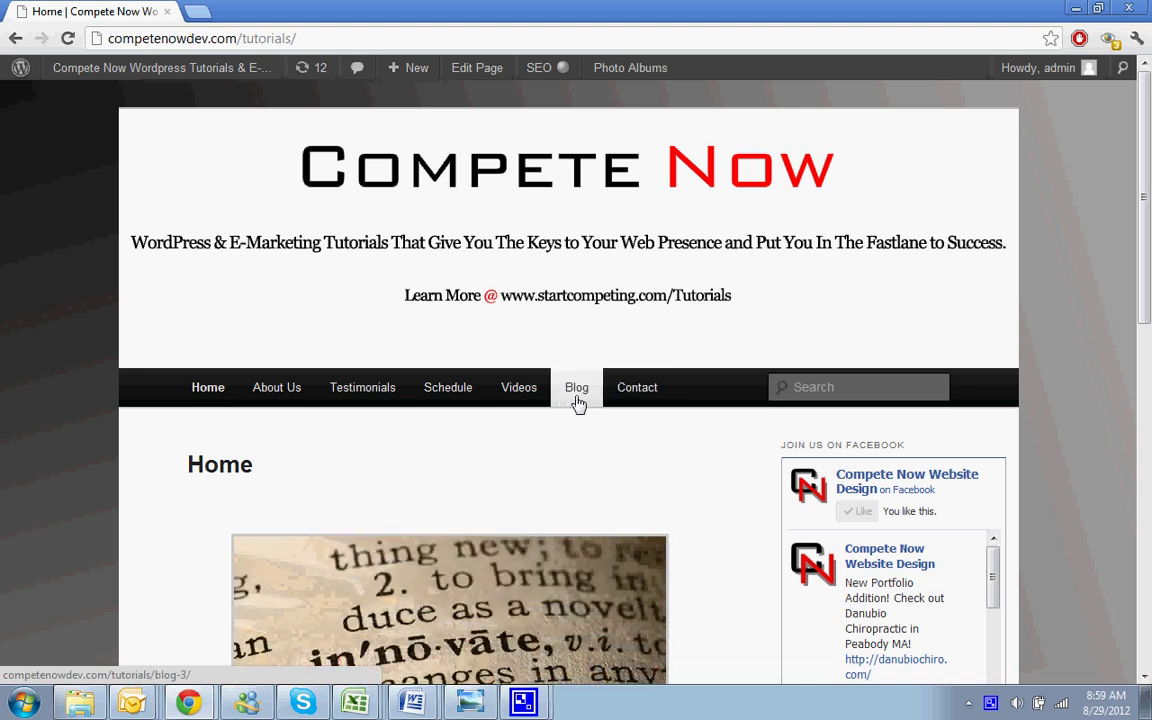
left_click(580, 404)
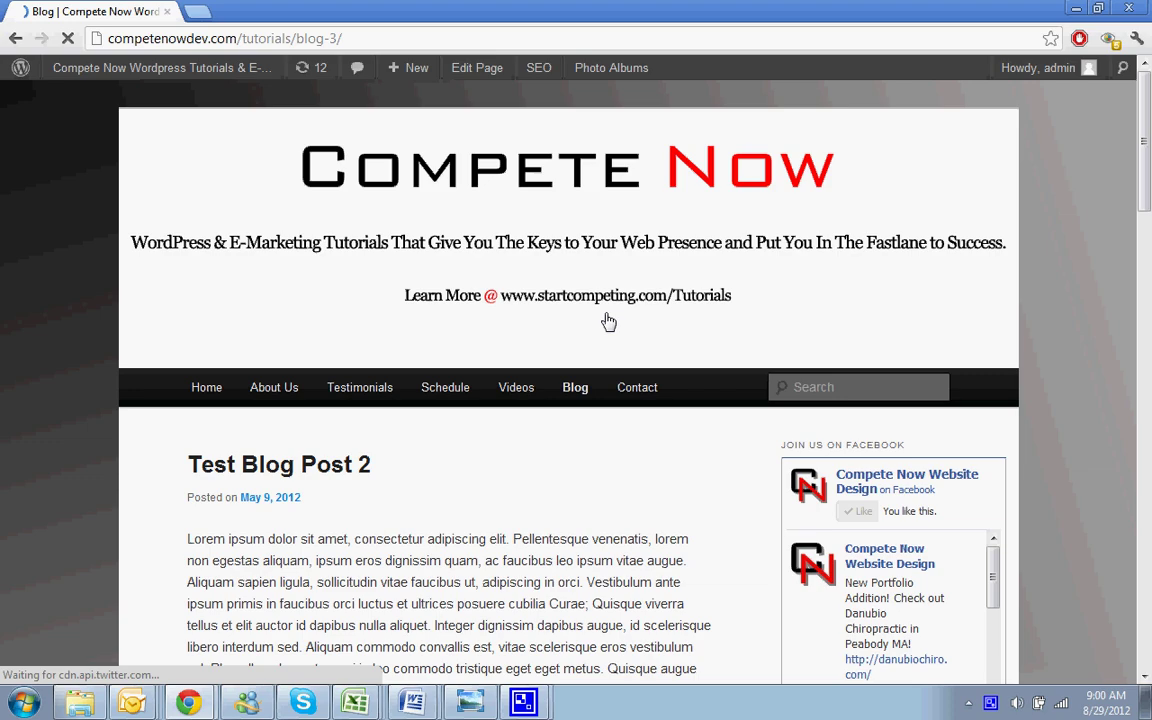
scroll(607, 321, "down", 1)
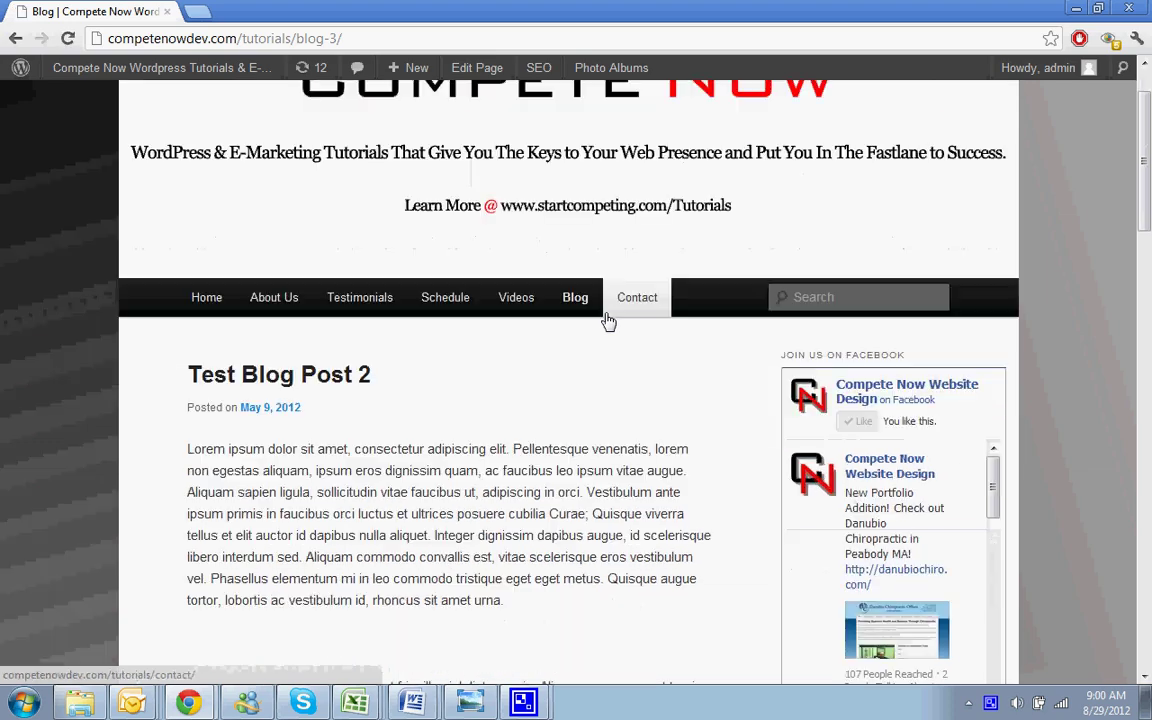
scroll(607, 321, "down", 2)
scroll(538, 318, "up", 3)
scroll(483, 329, "down", 12)
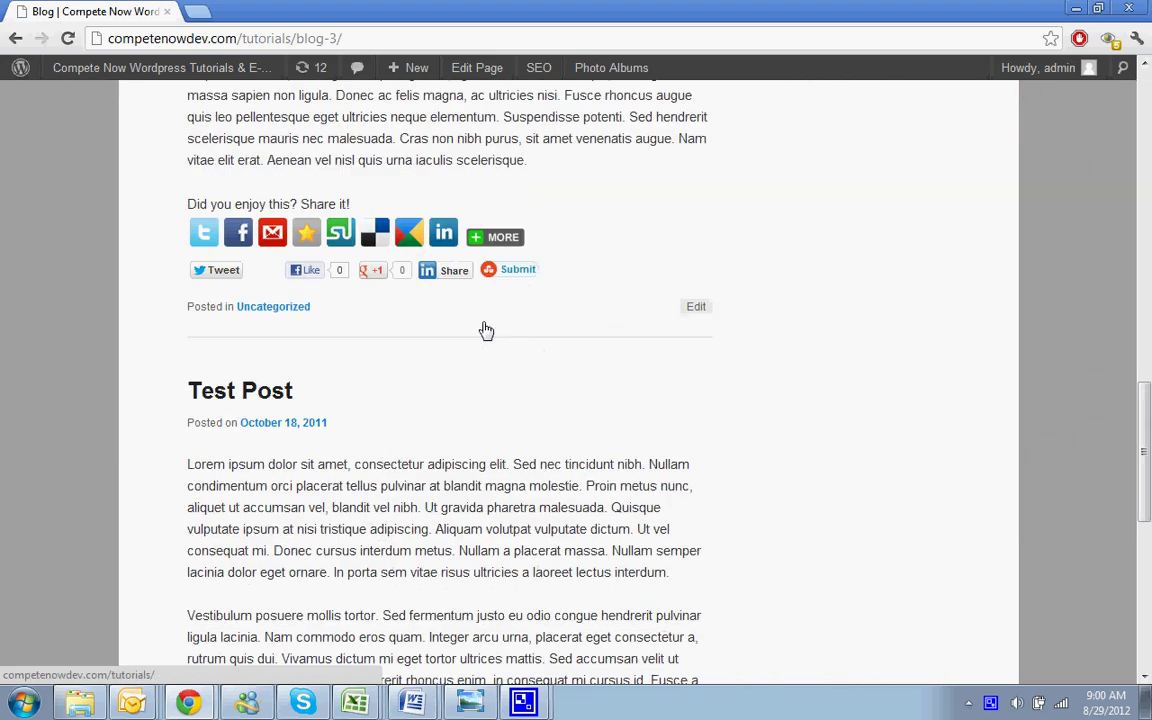
scroll(483, 329, "up", 7)
scroll(400, 280, "up", 3)
Open Test Blog Post 2 and scroll to its bottom, where comments are closed
left_click(291, 224)
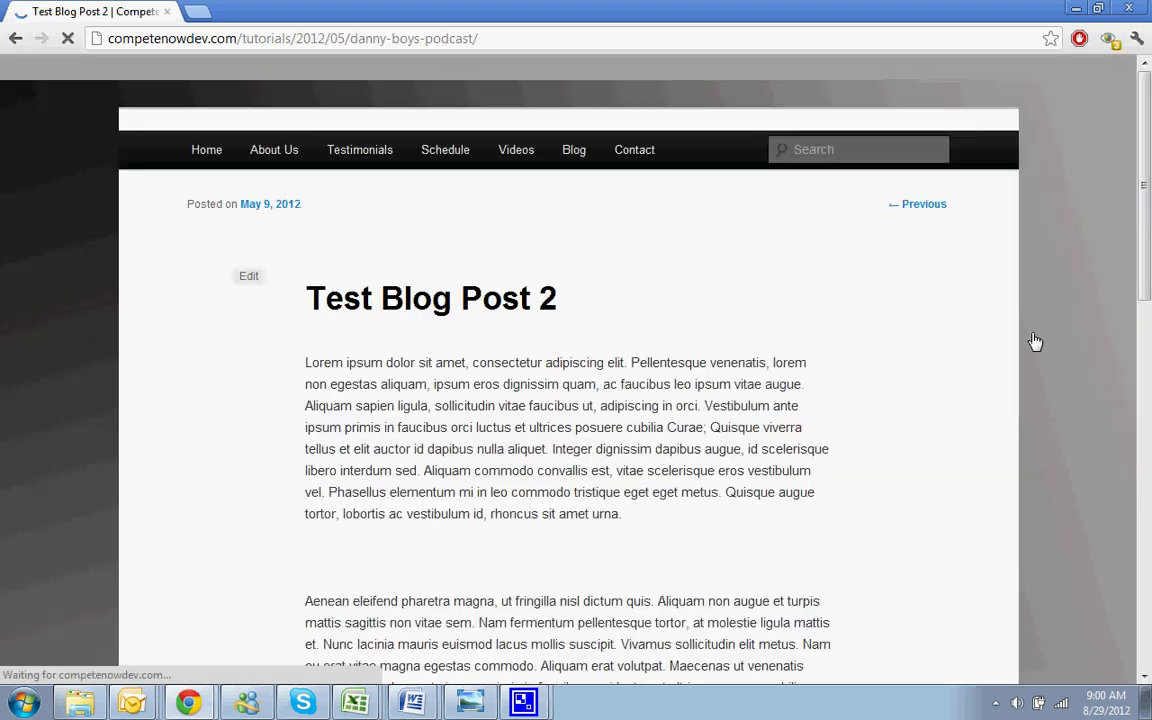
scroll(800, 464, "down", 2)
scroll(800, 464, "down", 5)
scroll(800, 464, "down", 5)
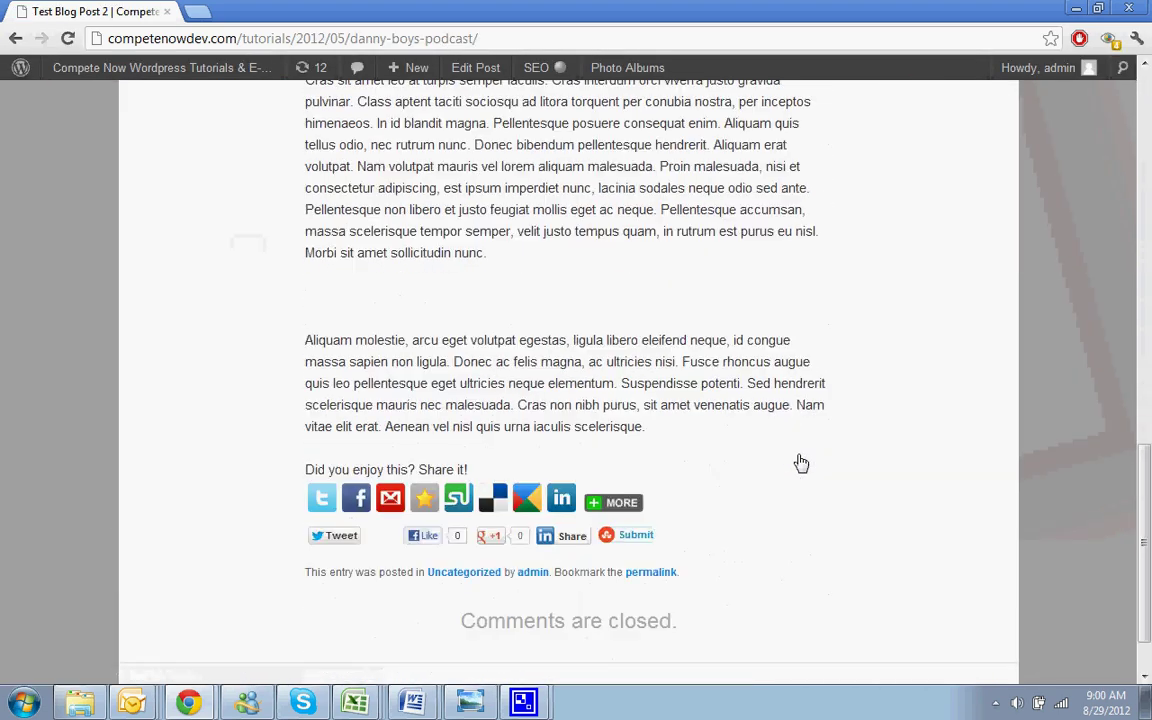
scroll(753, 501, "up", 2)
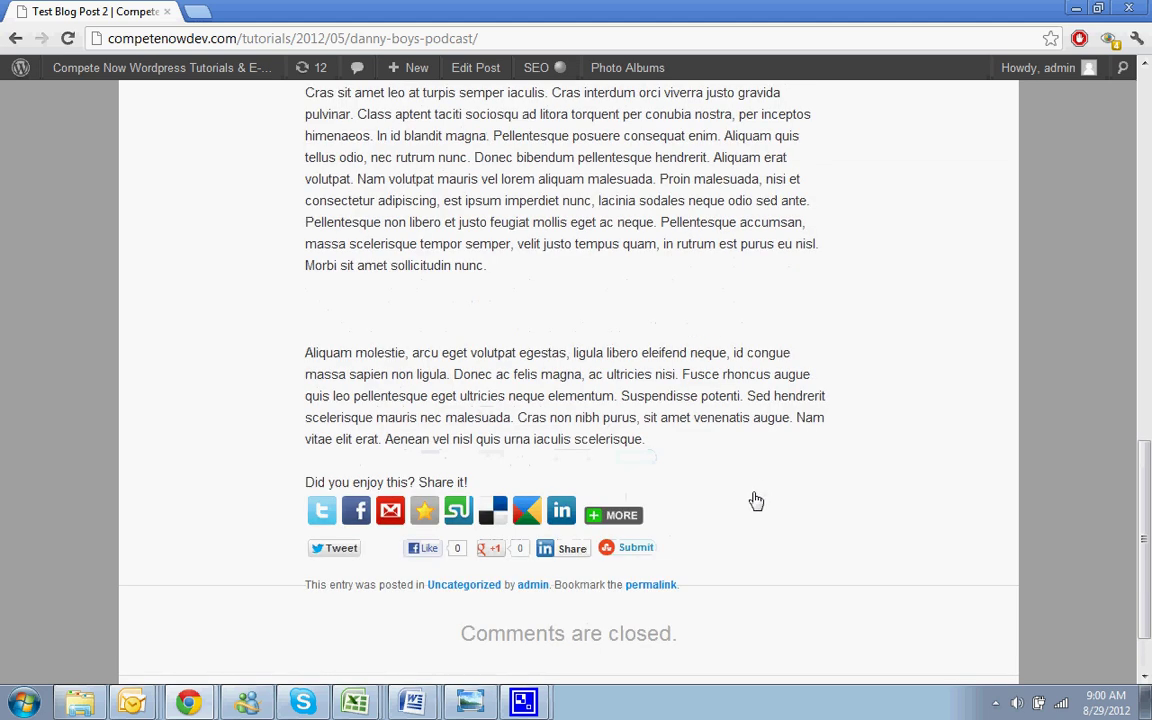
scroll(753, 501, "up", 10)
Open Test Blog Post 2 in the post editor and look over its content
left_click(480, 86)
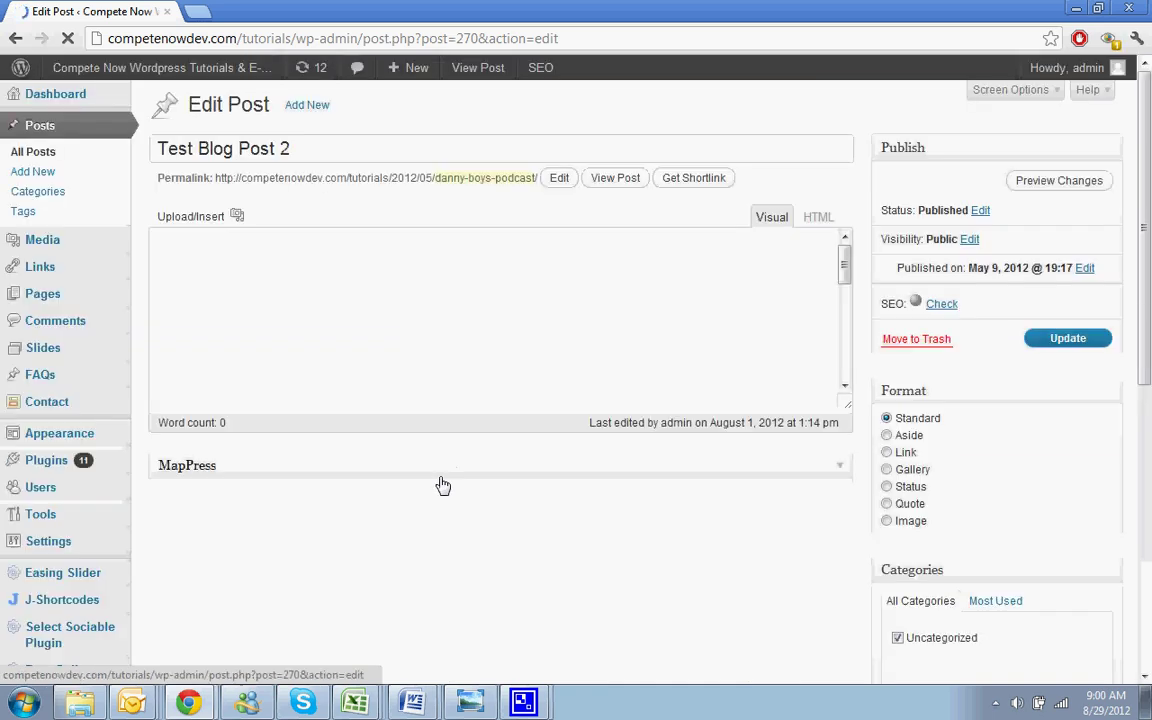
scroll(443, 484, "down", 3)
scroll(443, 484, "down", 4)
scroll(443, 484, "down", 2)
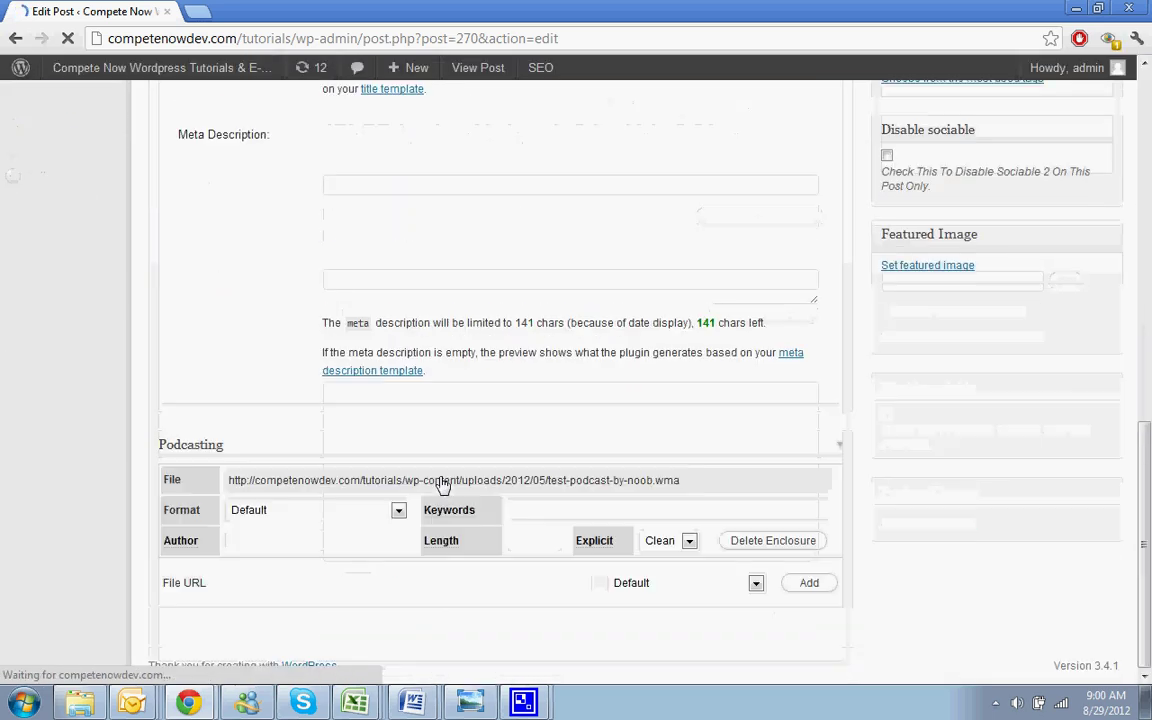
scroll(918, 500, "up", 10)
scroll(918, 500, "up", 3)
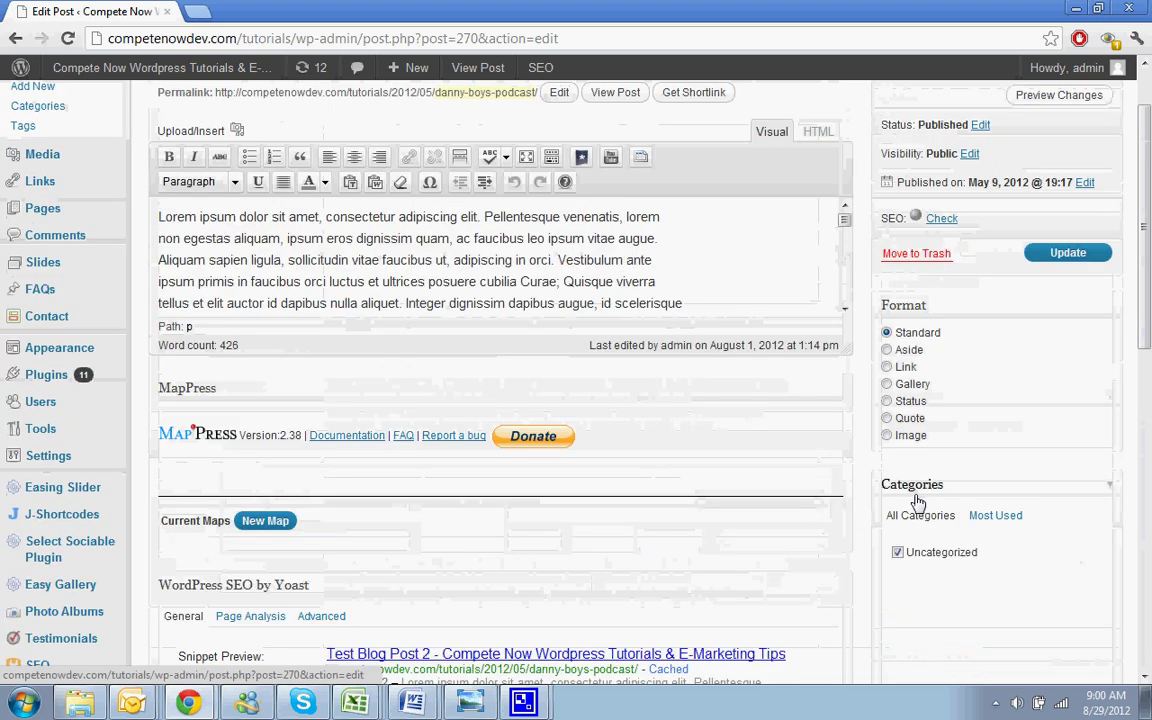
mouse_move(1070, 68)
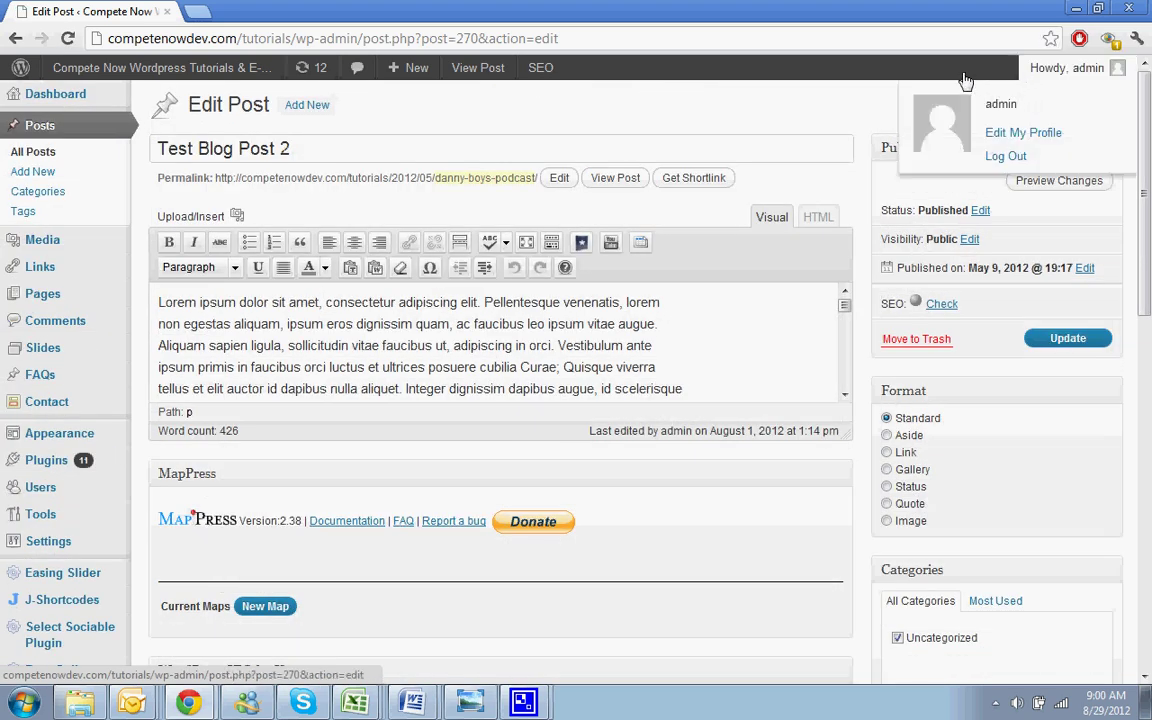
Show the Discussion box via Screen Options and update the post
left_click(1016, 94)
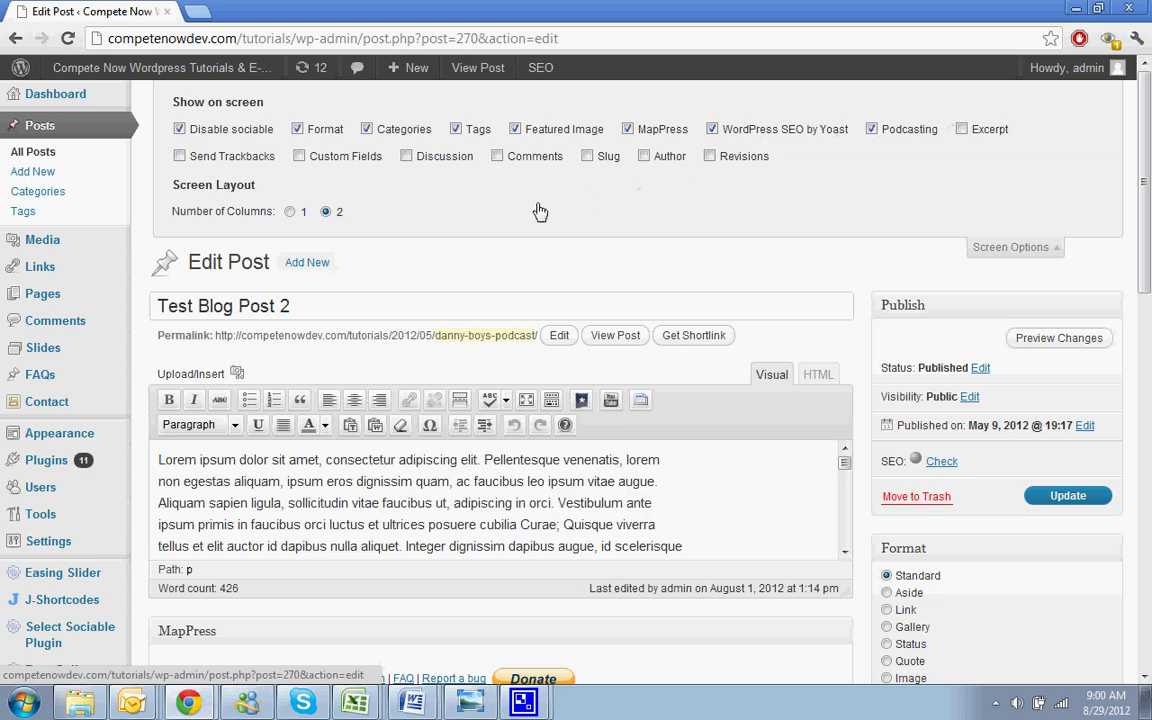
left_click(462, 156)
scroll(689, 362, "down", 1)
scroll(730, 450, "down", 10)
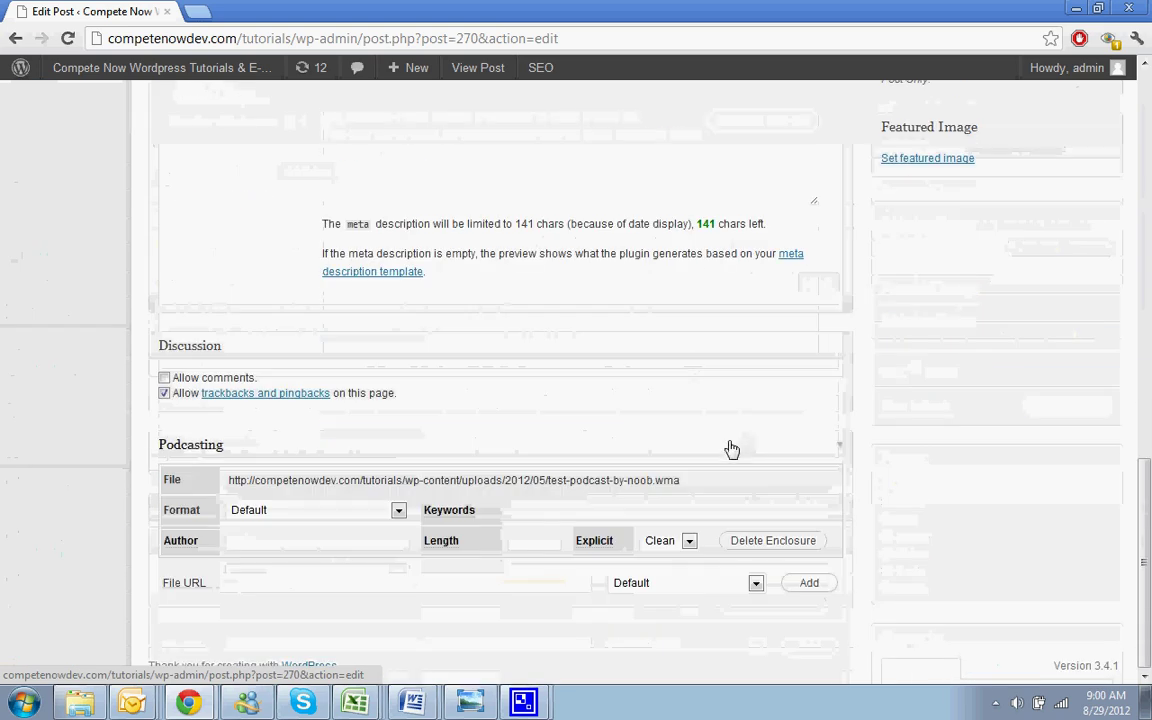
scroll(815, 372, "up", 10)
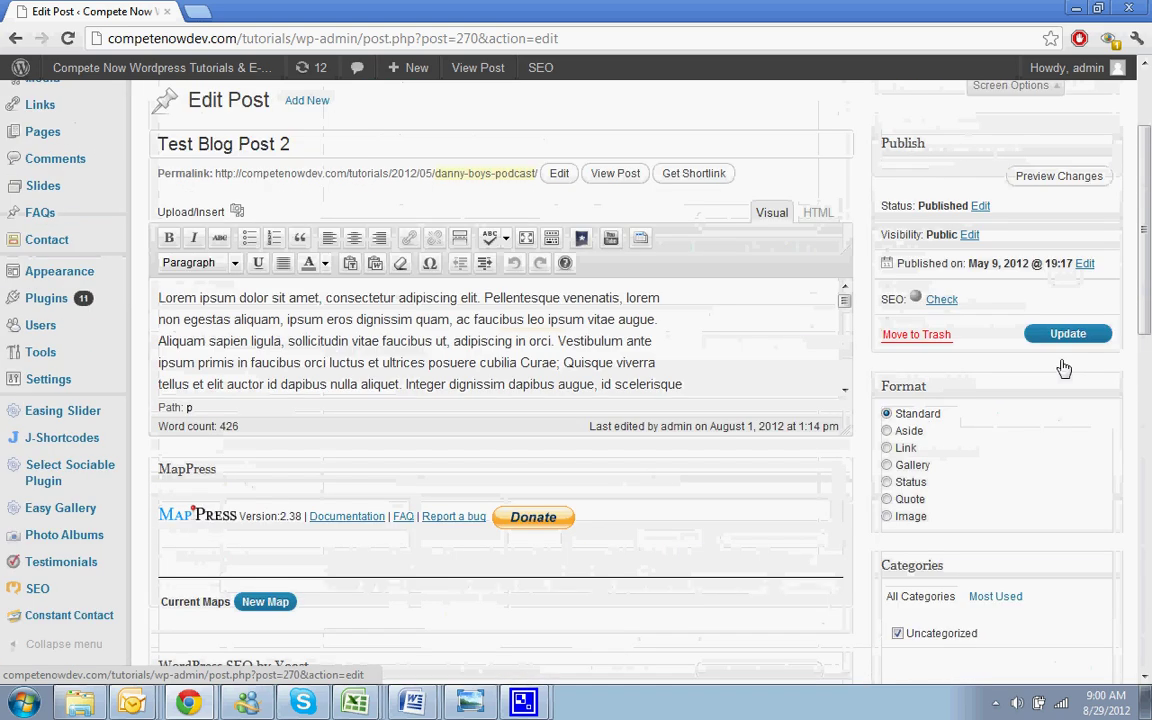
left_click(1030, 333)
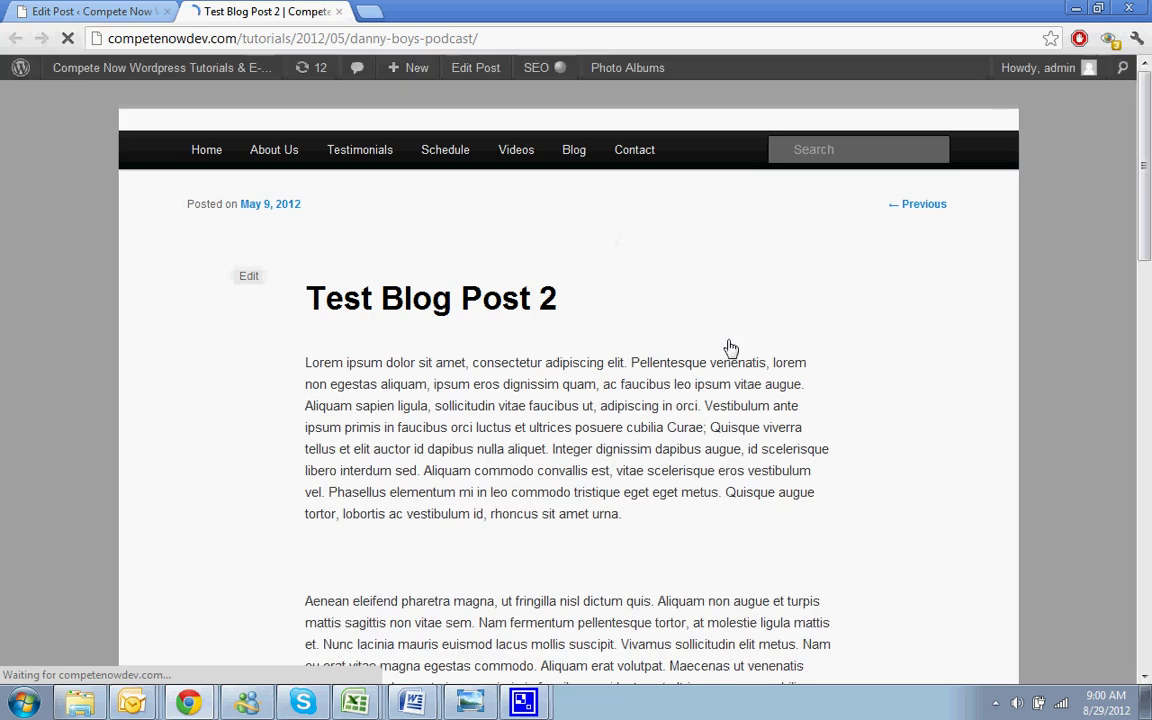
Scroll the live Test Blog Post 2 page to the Leave a Reply form and select its Comment box
scroll(779, 382, "down", 10)
scroll(779, 382, "down", 10)
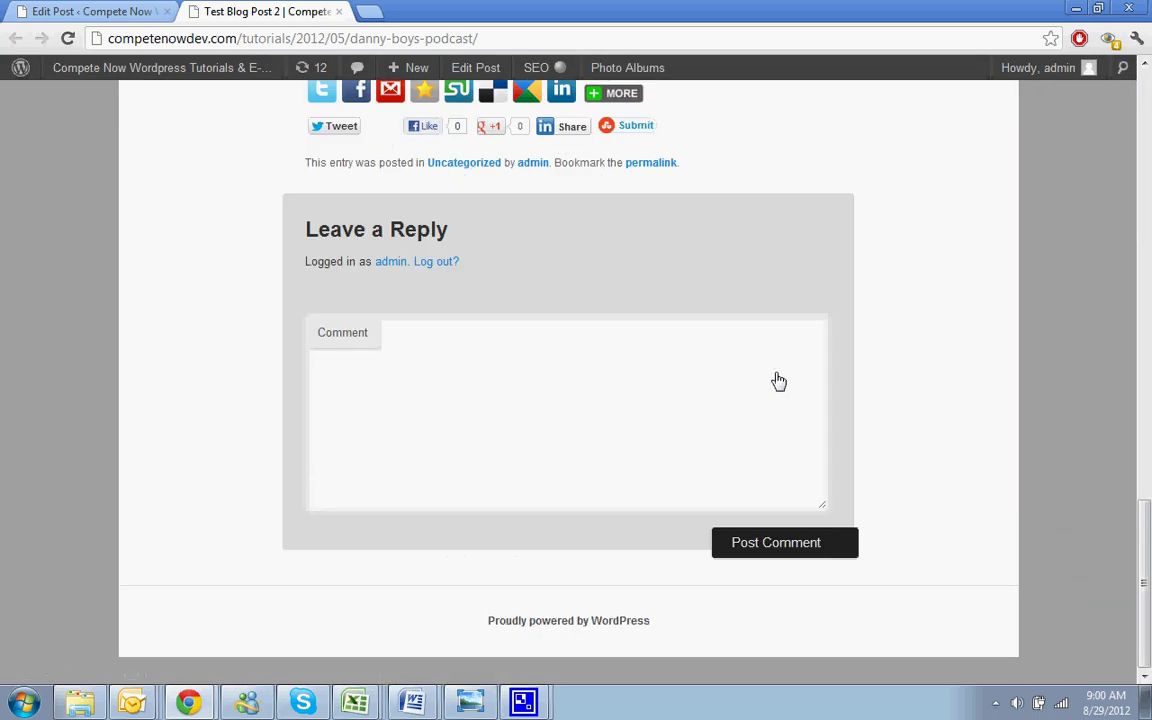
scroll(779, 382, "up", 5)
scroll(779, 382, "down", 3)
scroll(779, 382, "down", 3)
scroll(779, 382, "up", 10)
scroll(779, 382, "up", 8)
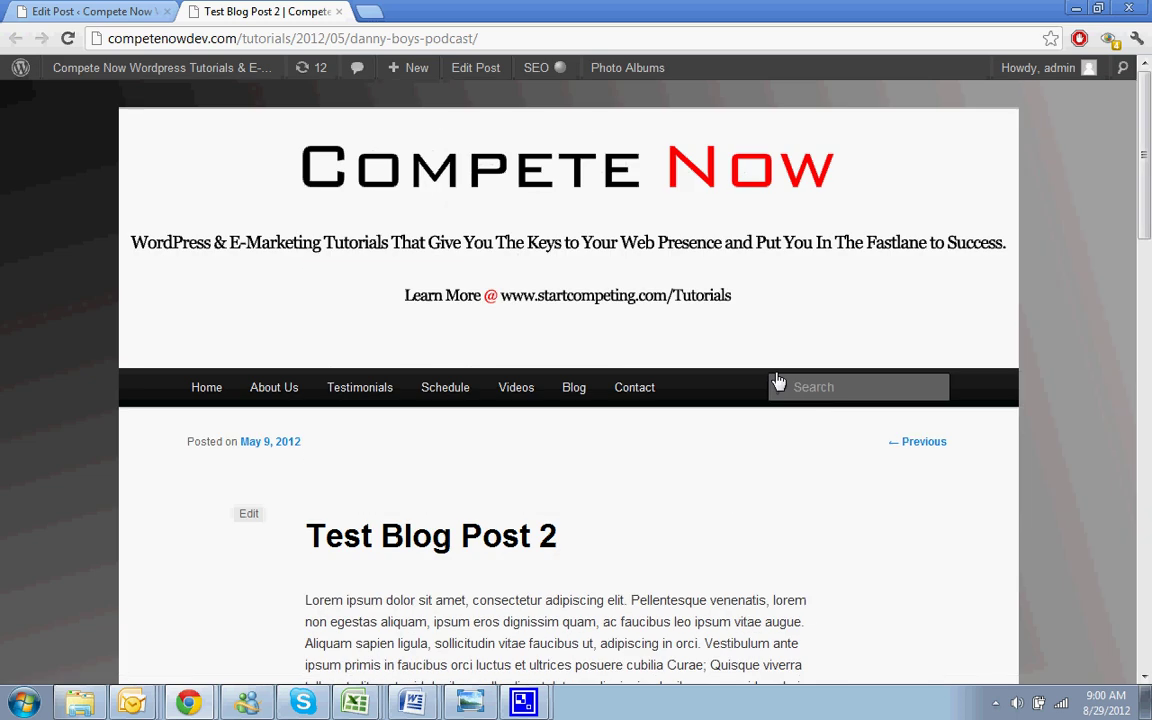
scroll(779, 382, "down", 5)
scroll(812, 427, "down", 10)
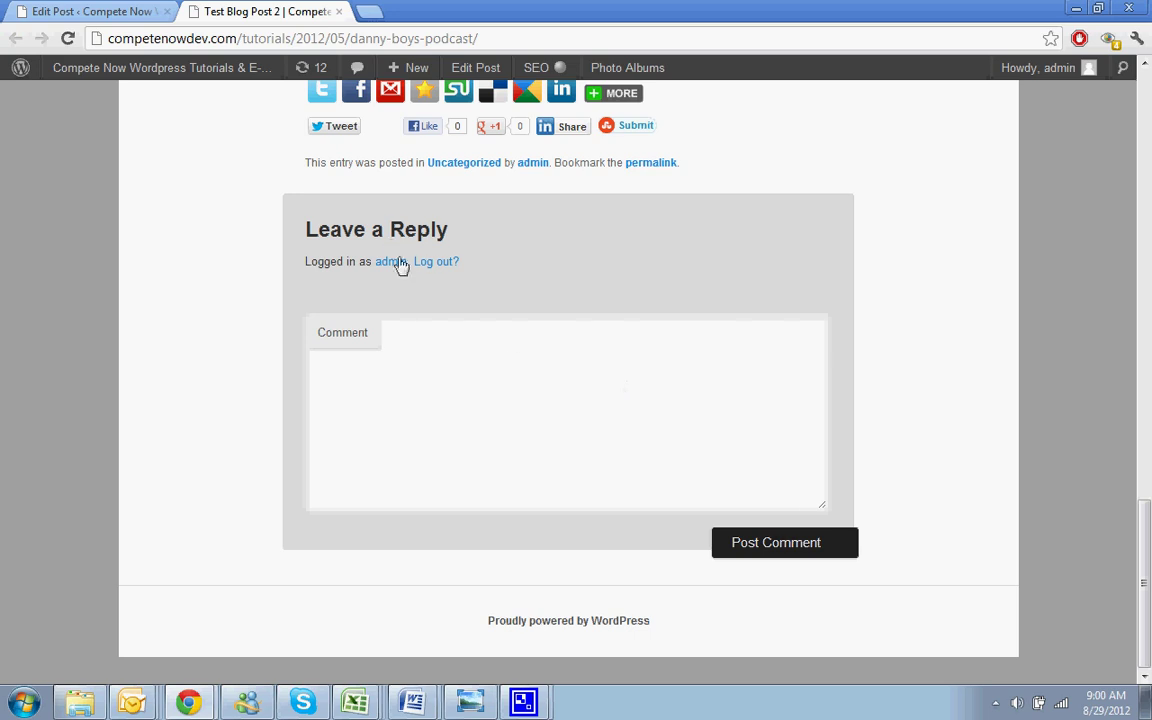
left_click(816, 456)
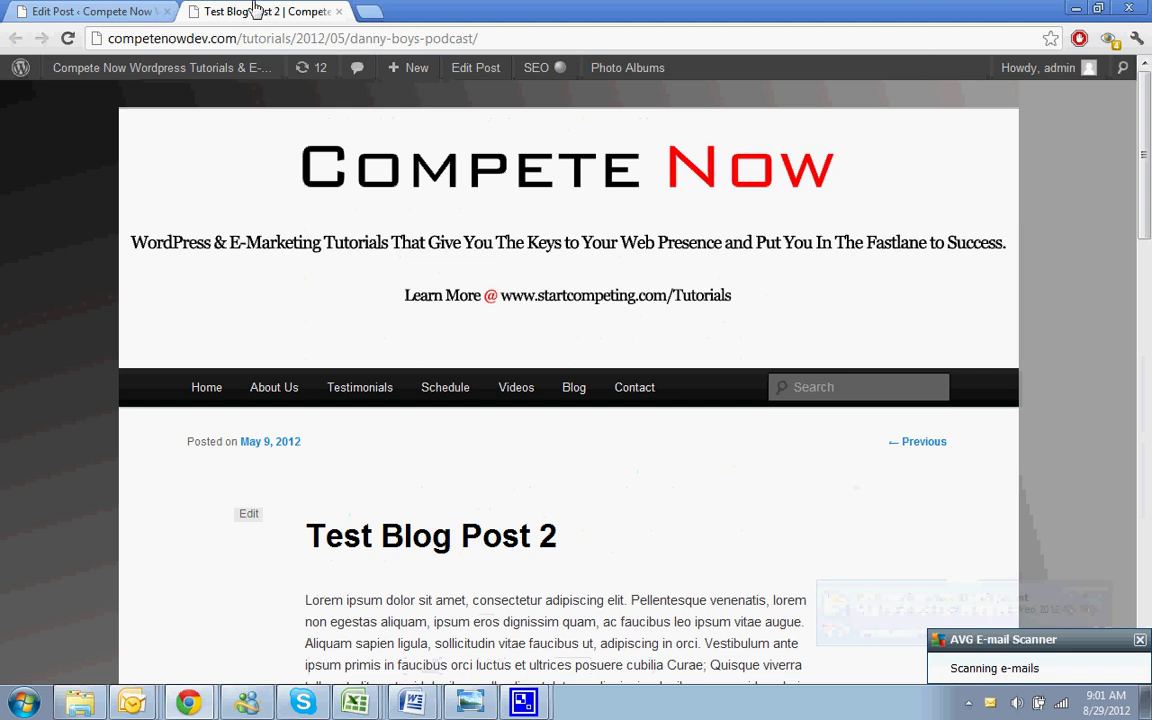
Search Plugins > Add New for 'WP-reCAPTCHA' by pasting the name into the search box
left_click(95, 11)
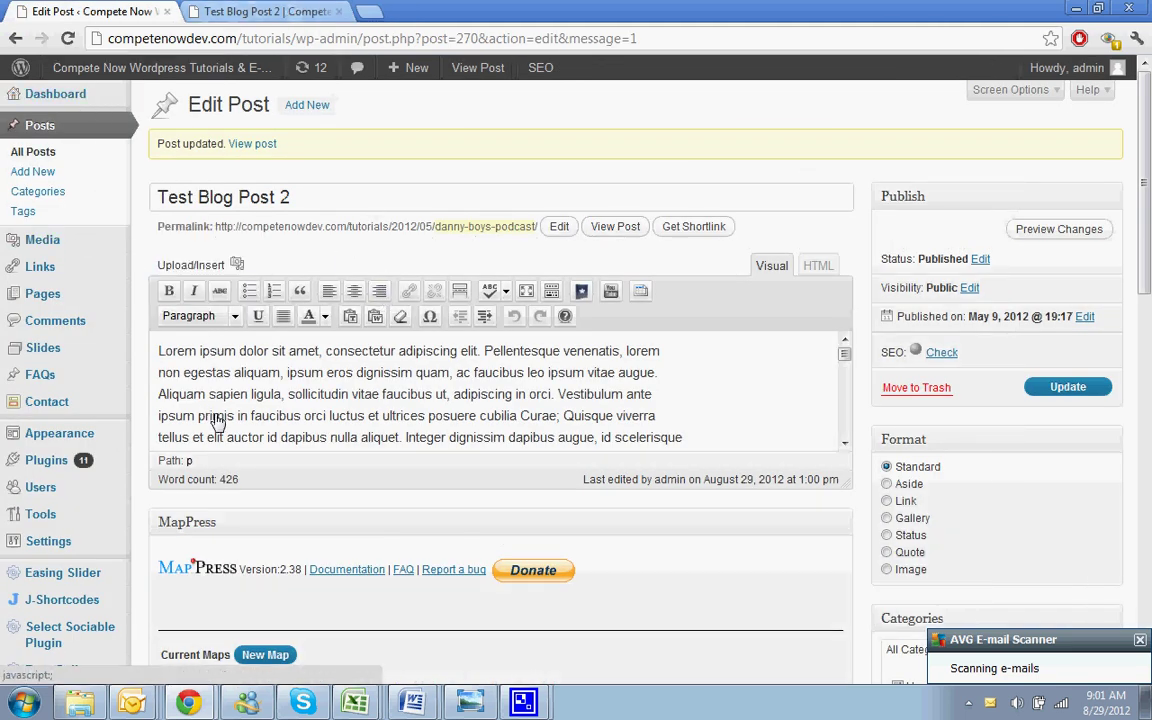
mouse_move(46, 460)
left_click(170, 480)
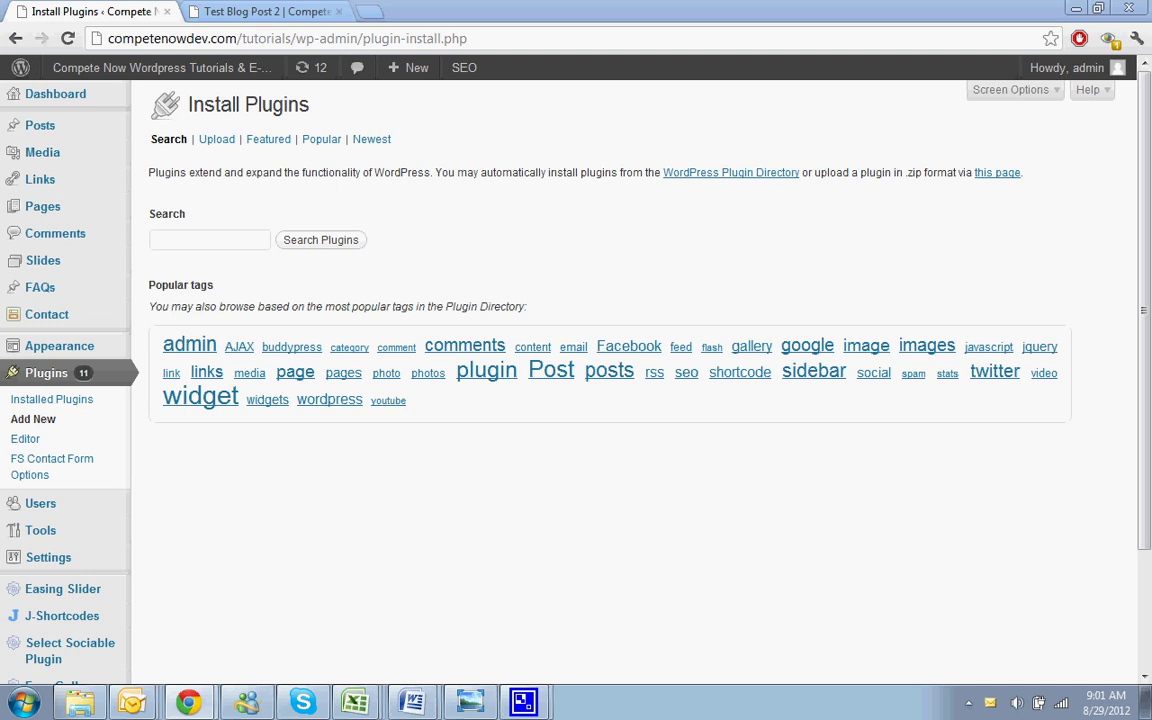
left_click(245, 240)
right_click(245, 240)
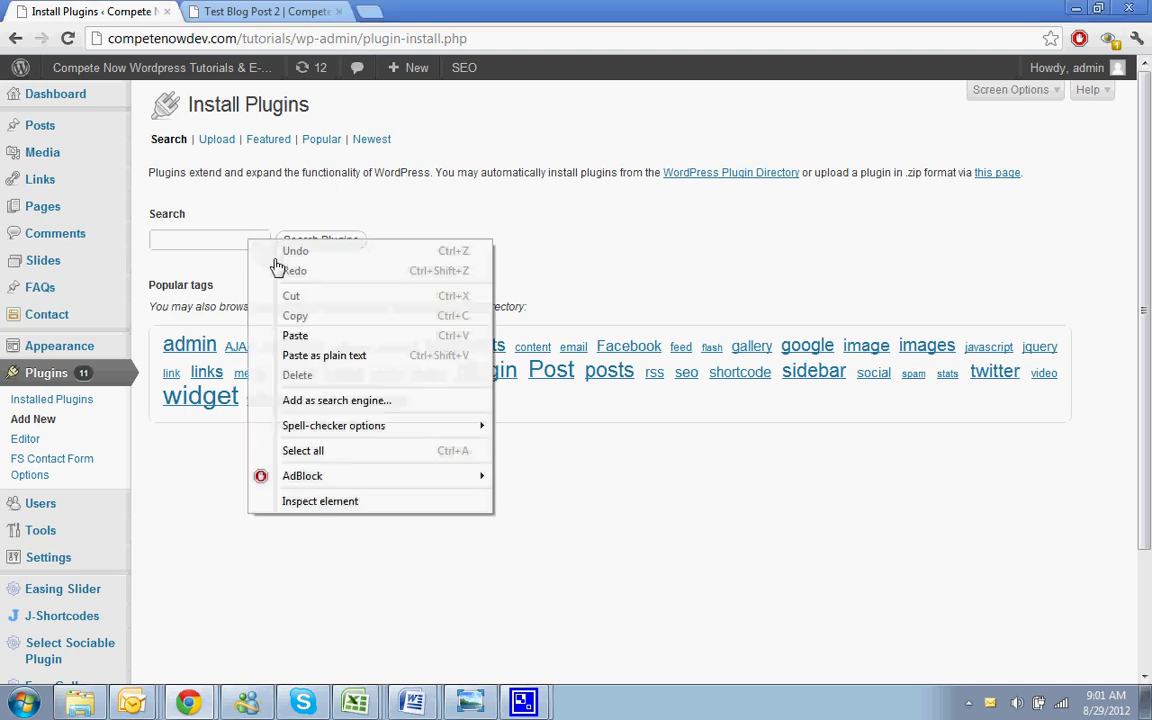
left_click(300, 332)
left_click(322, 248)
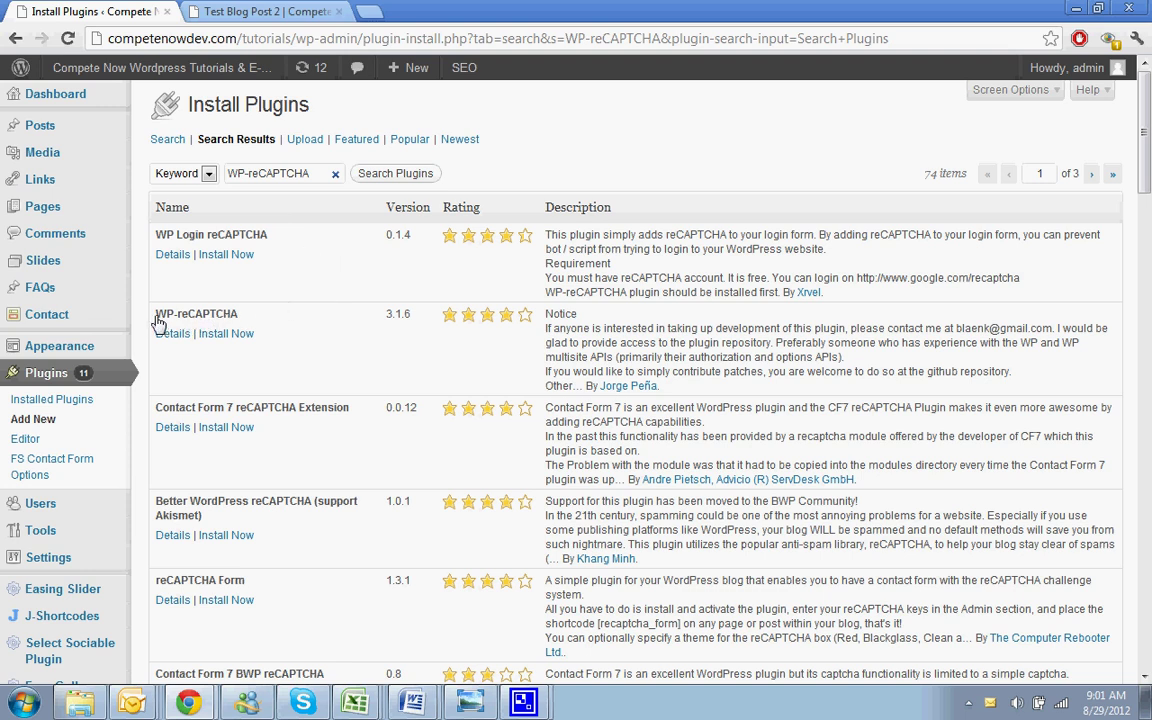
Install the WP-reCAPTCHA 3.1.6 plugin from the results and activate it
left_click_drag(157, 316, 234, 314)
left_click(234, 314)
left_click(242, 336)
left_click(590, 372)
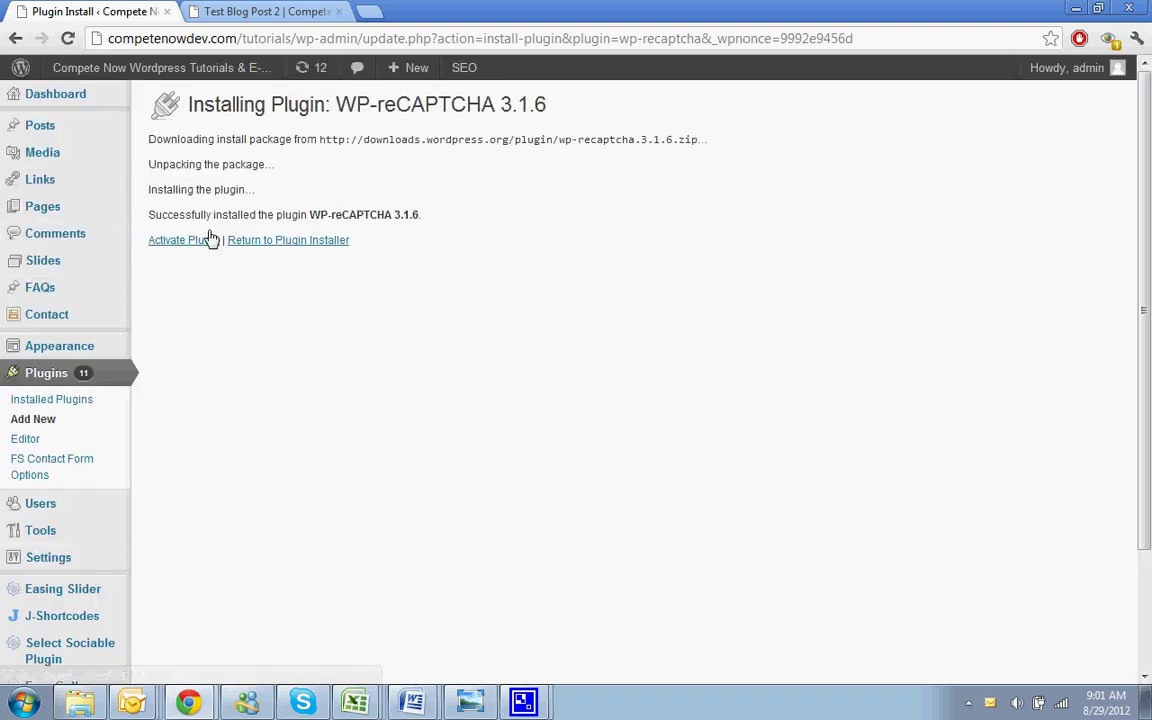
left_click(203, 241)
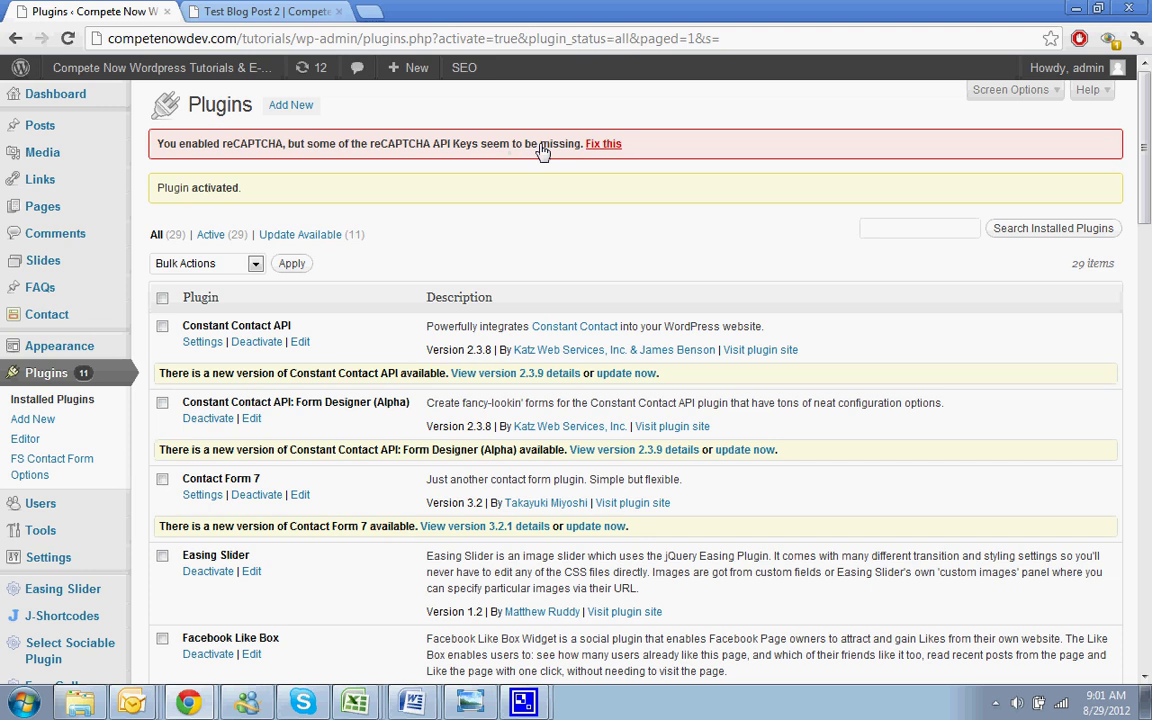
Follow the missing-keys warning to reCAPTCHA Options and bring up the get-keys link's menu
left_click(613, 145)
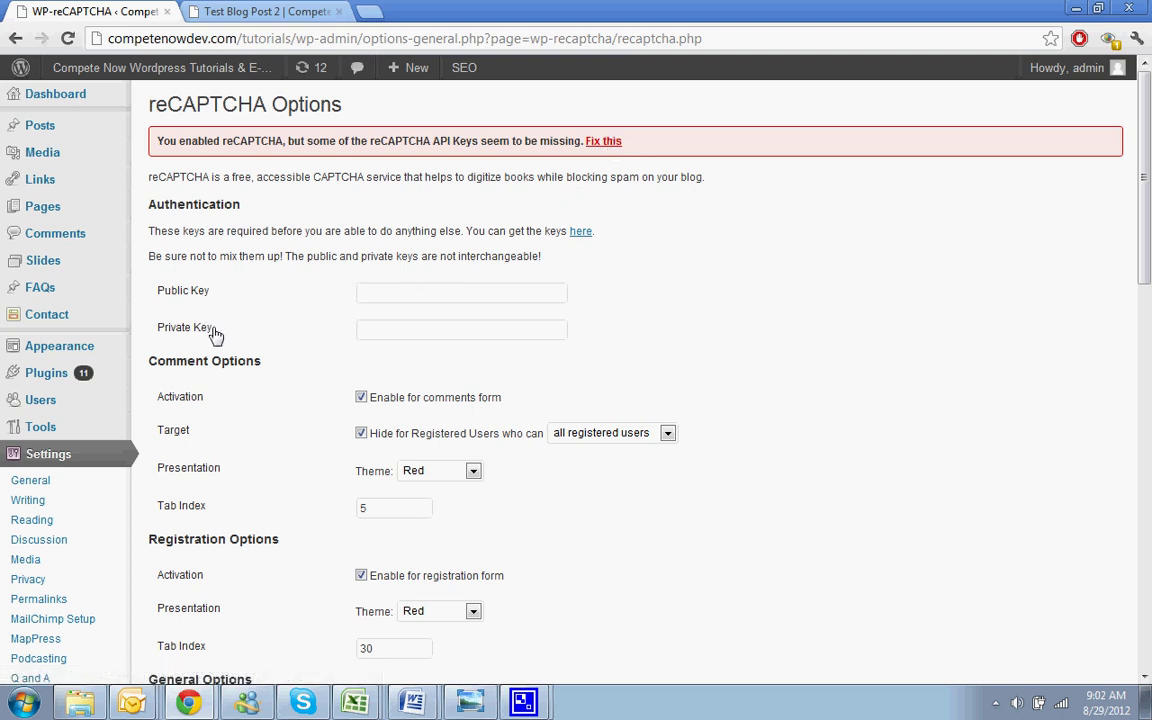
left_click_drag(160, 231, 513, 238)
left_click(513, 238)
right_click(586, 245)
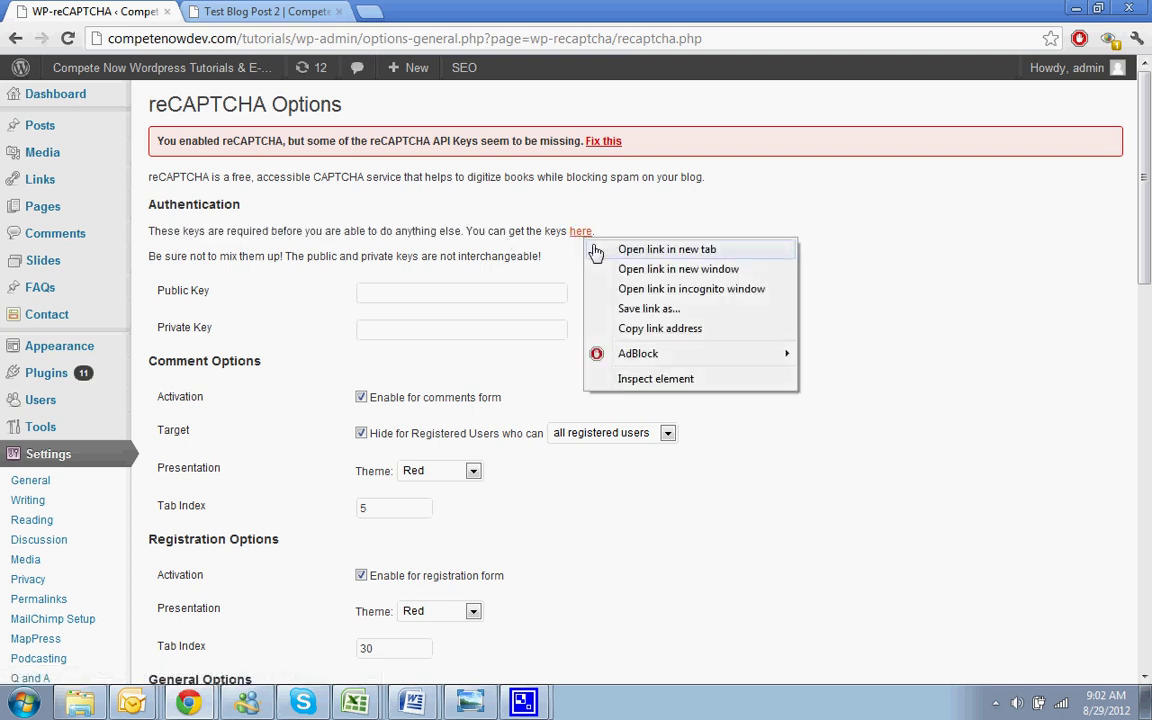
Open the reCAPTCHA key page in a new tab and sign in with the Google account email and password
left_click(640, 249)
left_click_drag(432, 12, 333, 10)
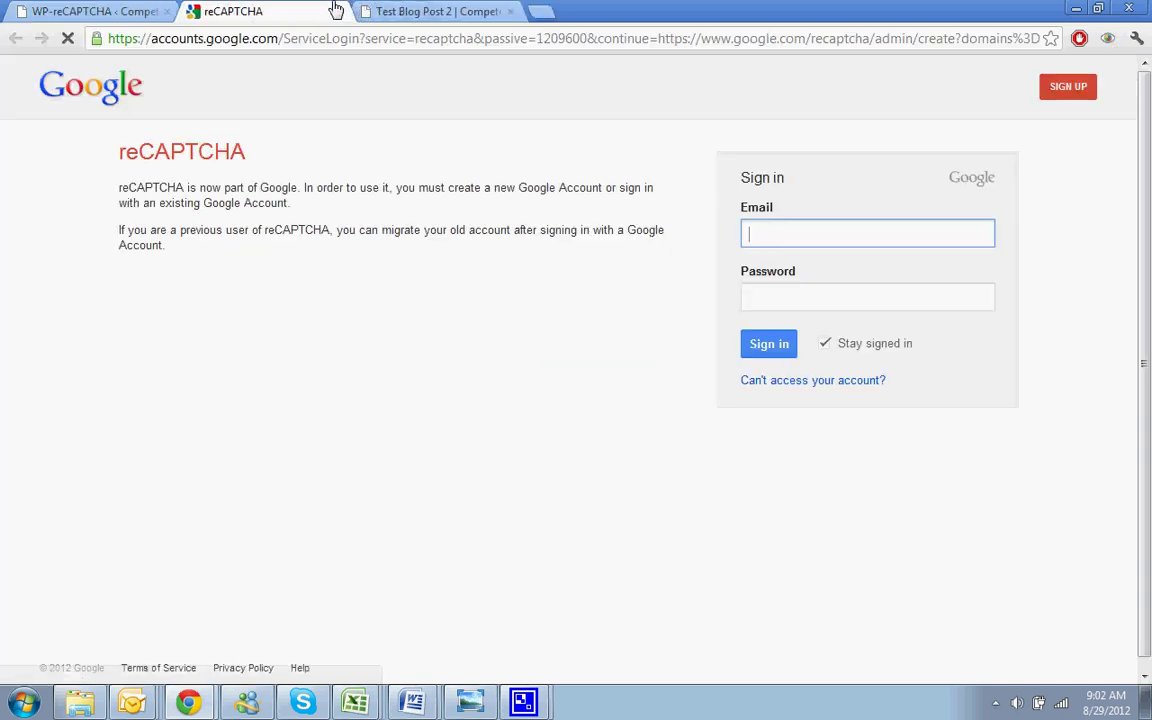
left_click(267, 243)
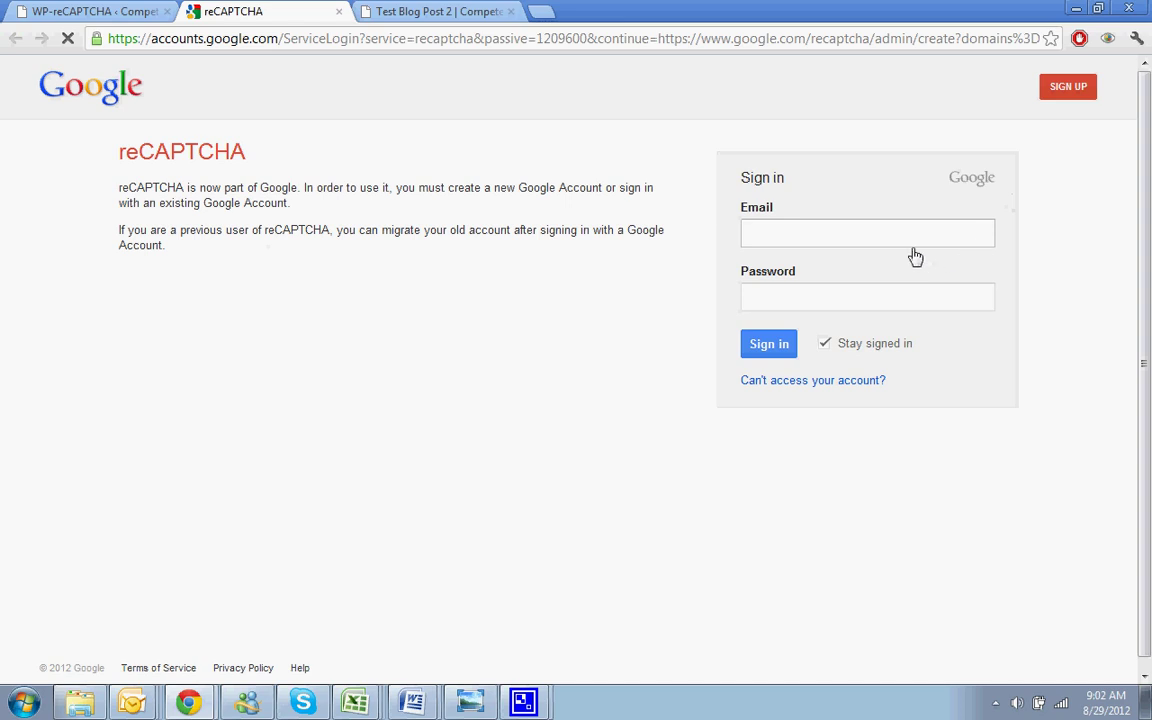
left_click(879, 240)
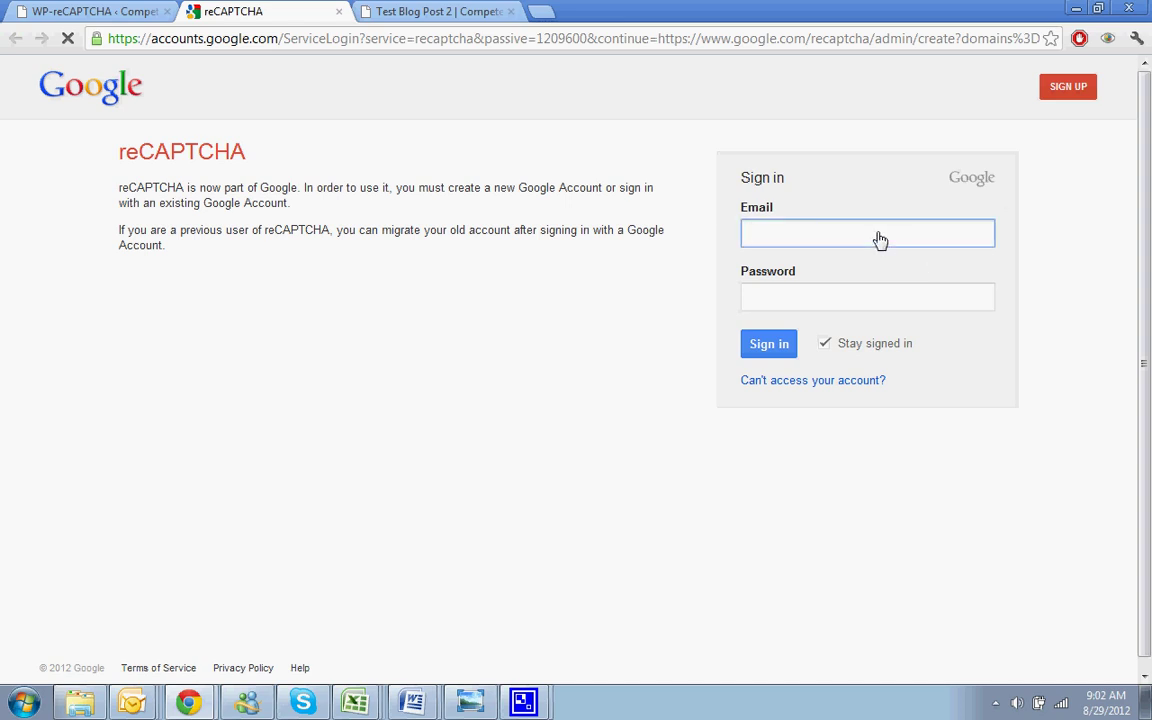
type("ddan")
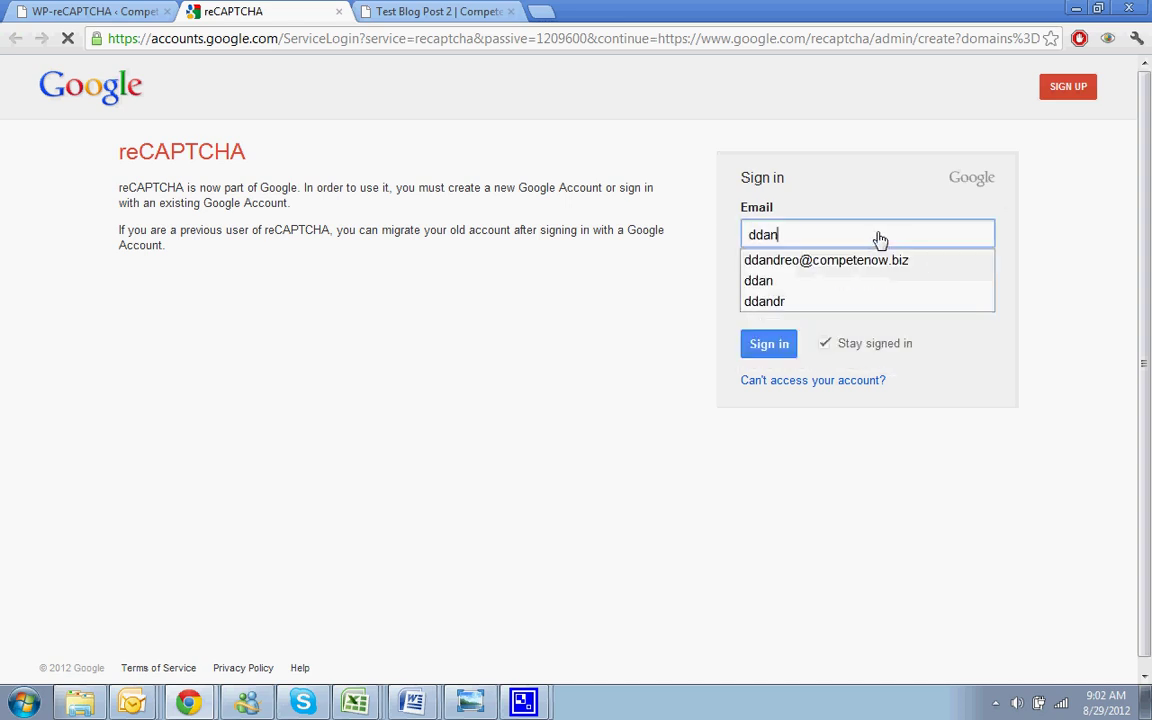
key("Down")
key("Tab")
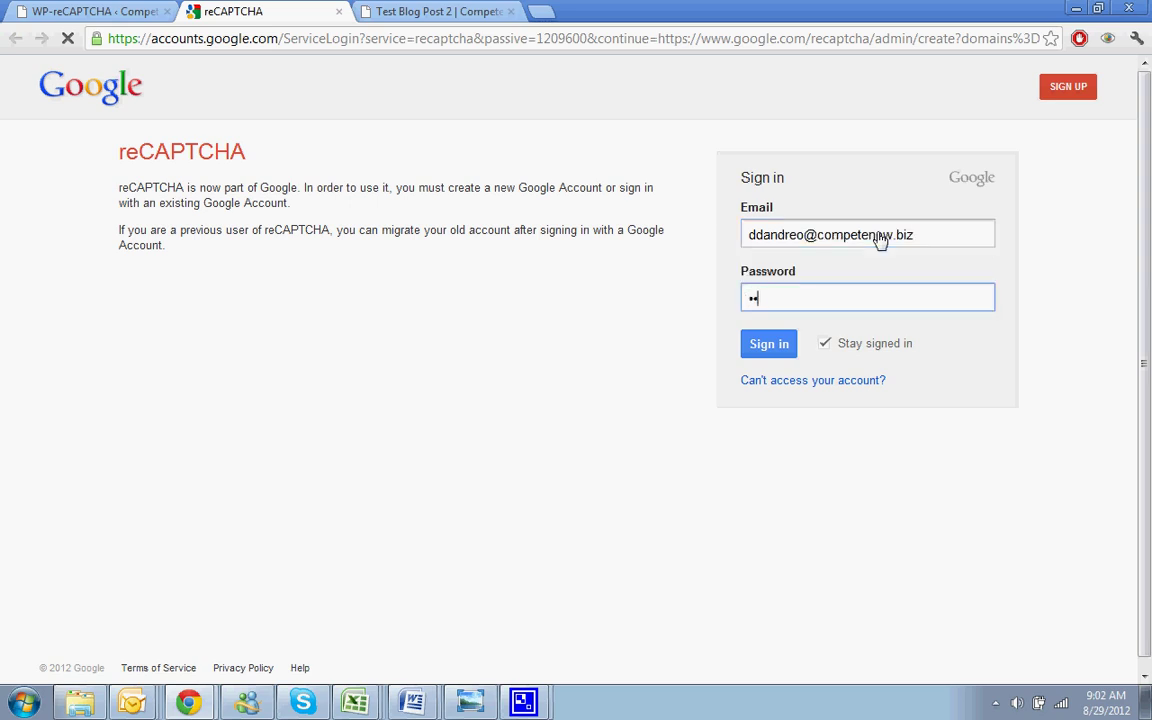
type("••••")
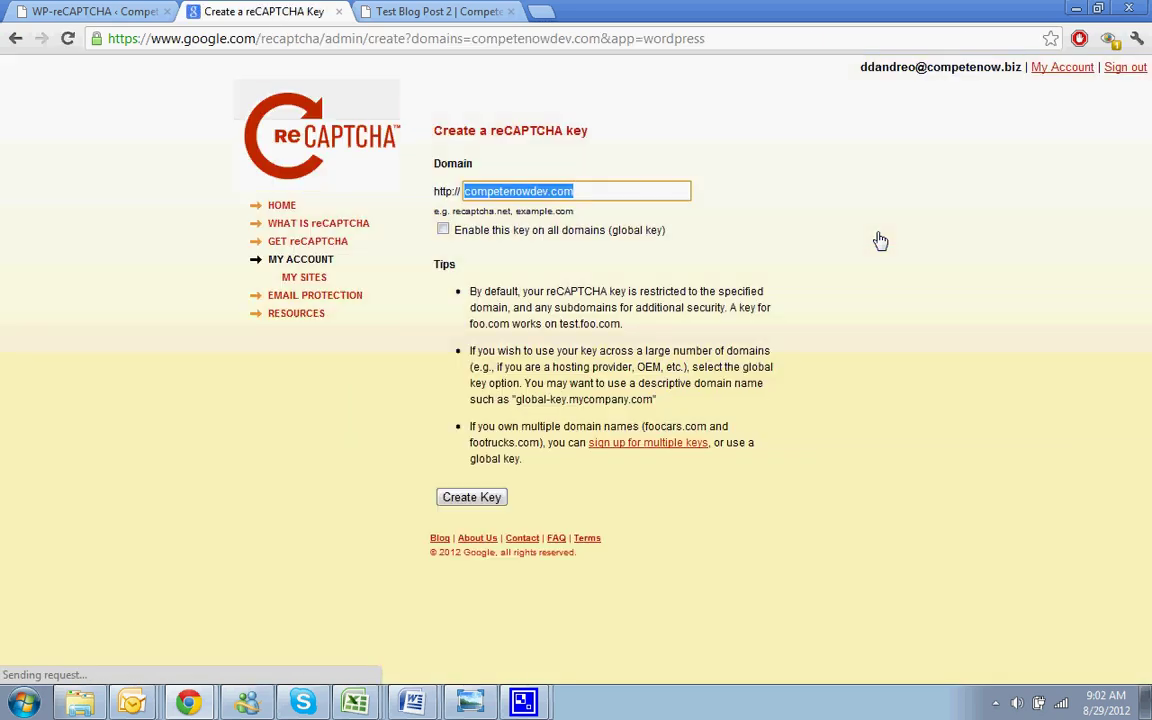
Create a global reCAPTCHA key for competenowdev.com, enabled on all domains
left_click(677, 196)
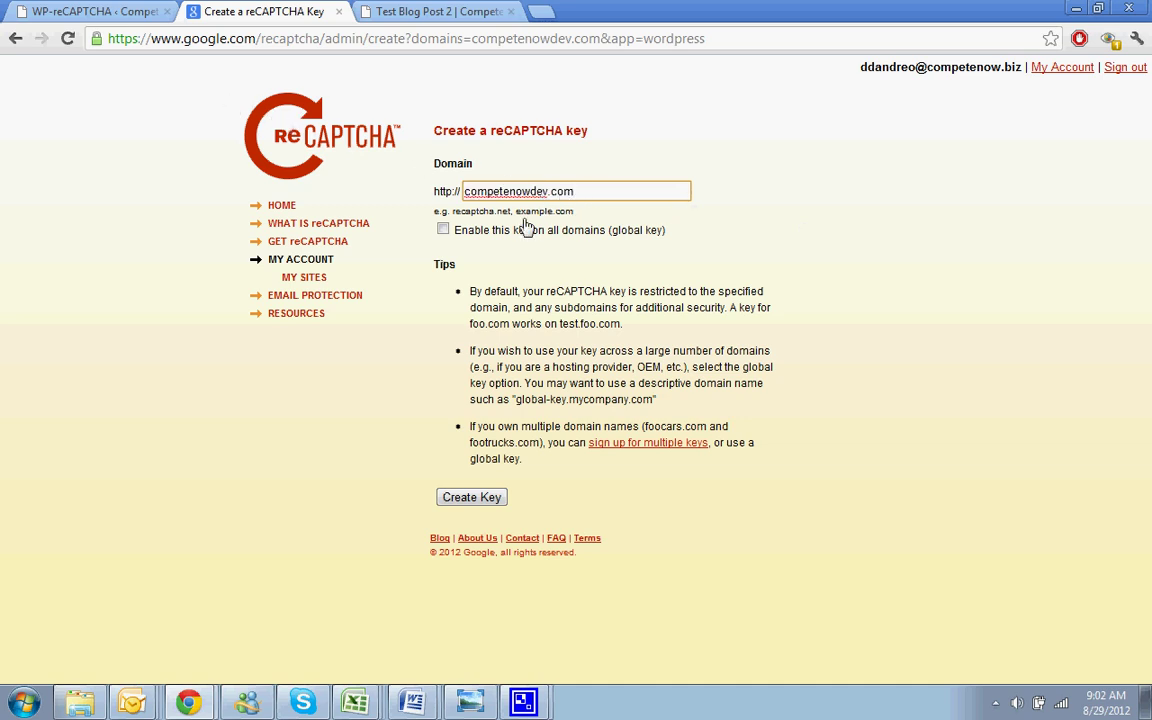
left_click(443, 232)
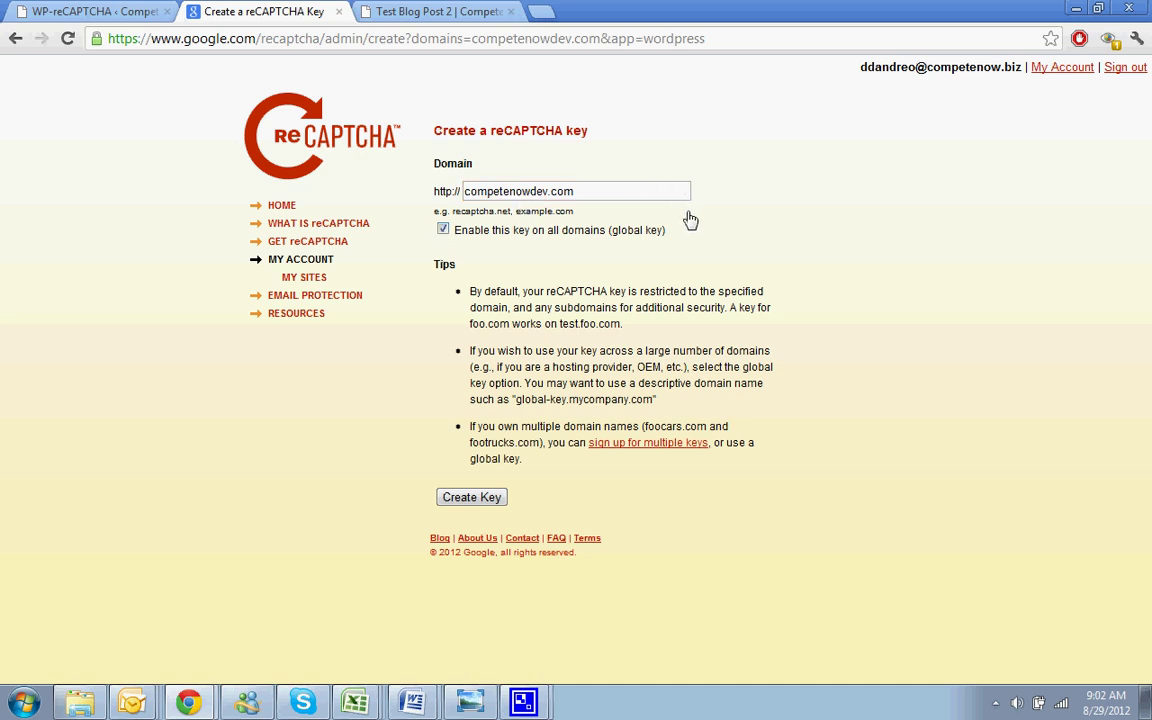
left_click(488, 497)
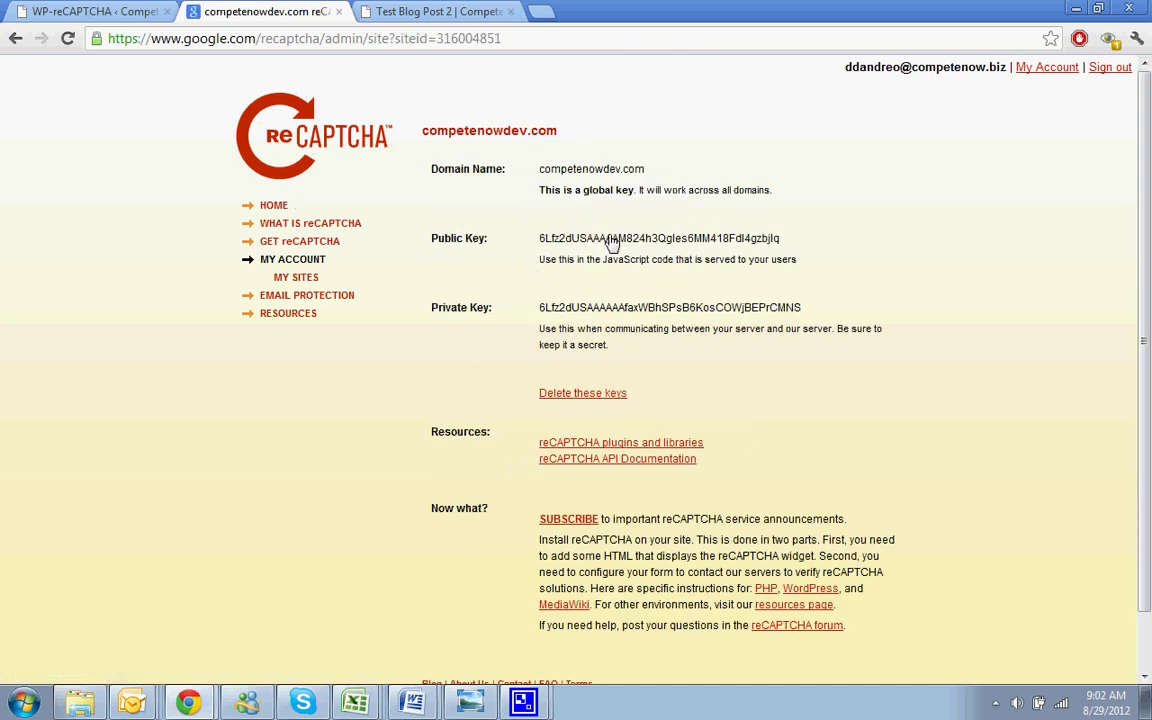
Copy the public key from Google and paste it into the Public Key field
left_click_drag(803, 247, 537, 240)
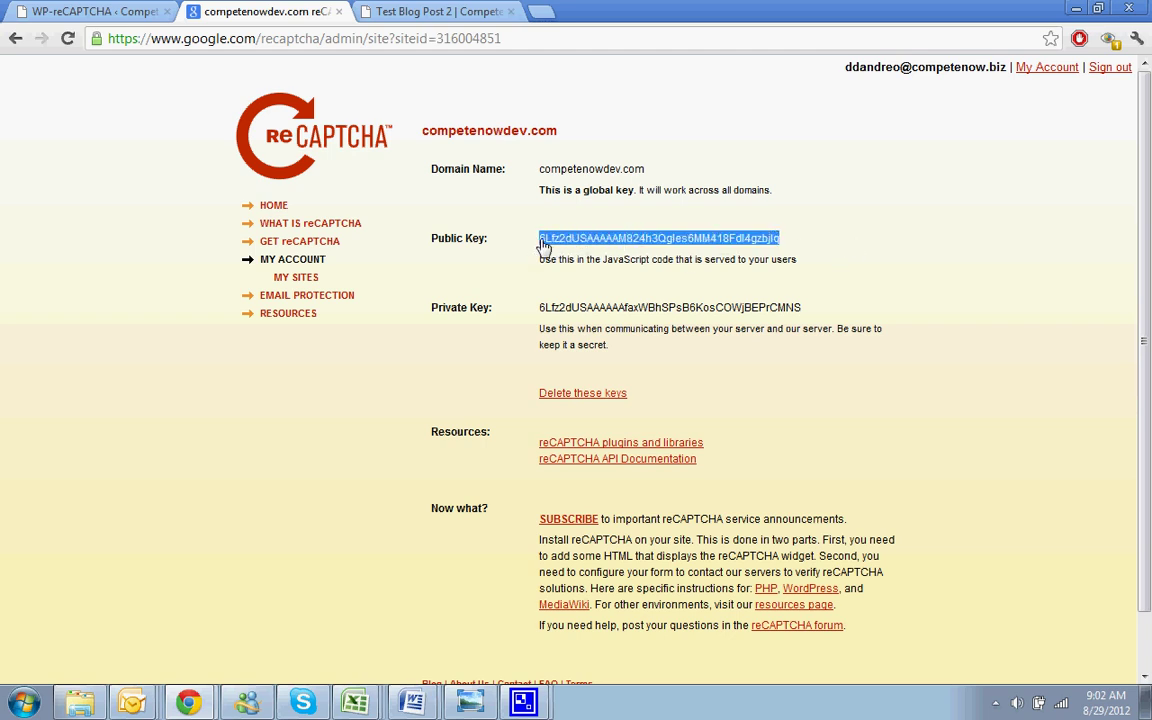
right_click(537, 240)
left_click(575, 250)
left_click(155, 9)
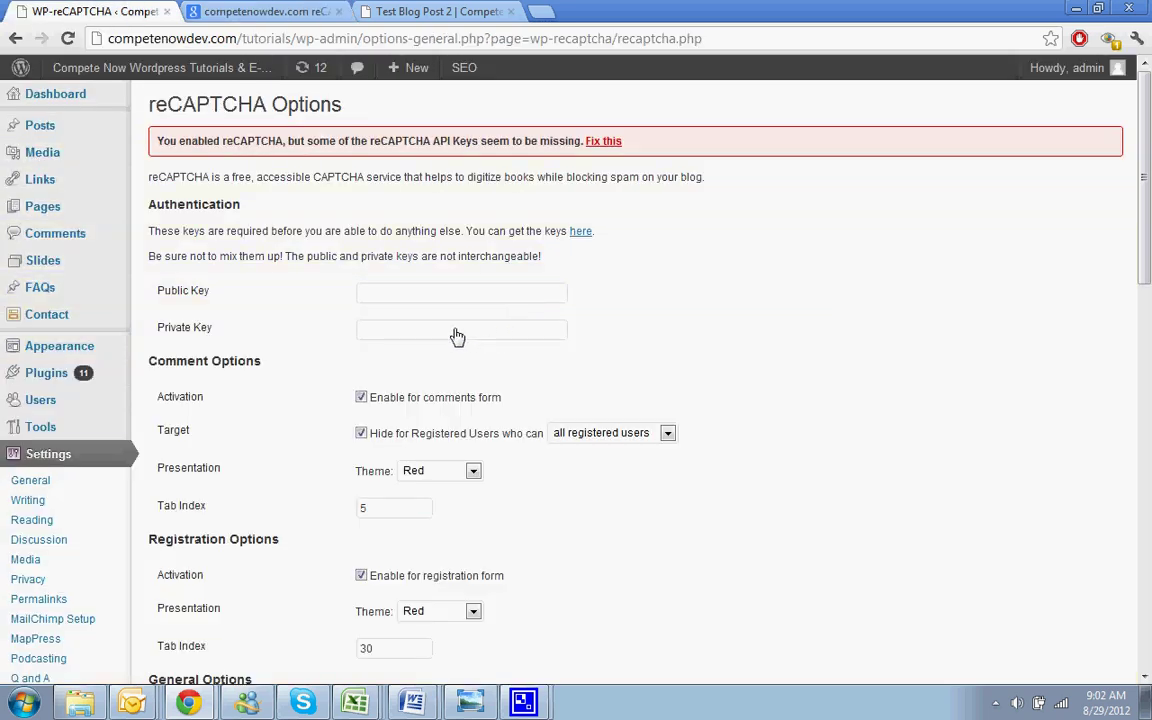
right_click(389, 300)
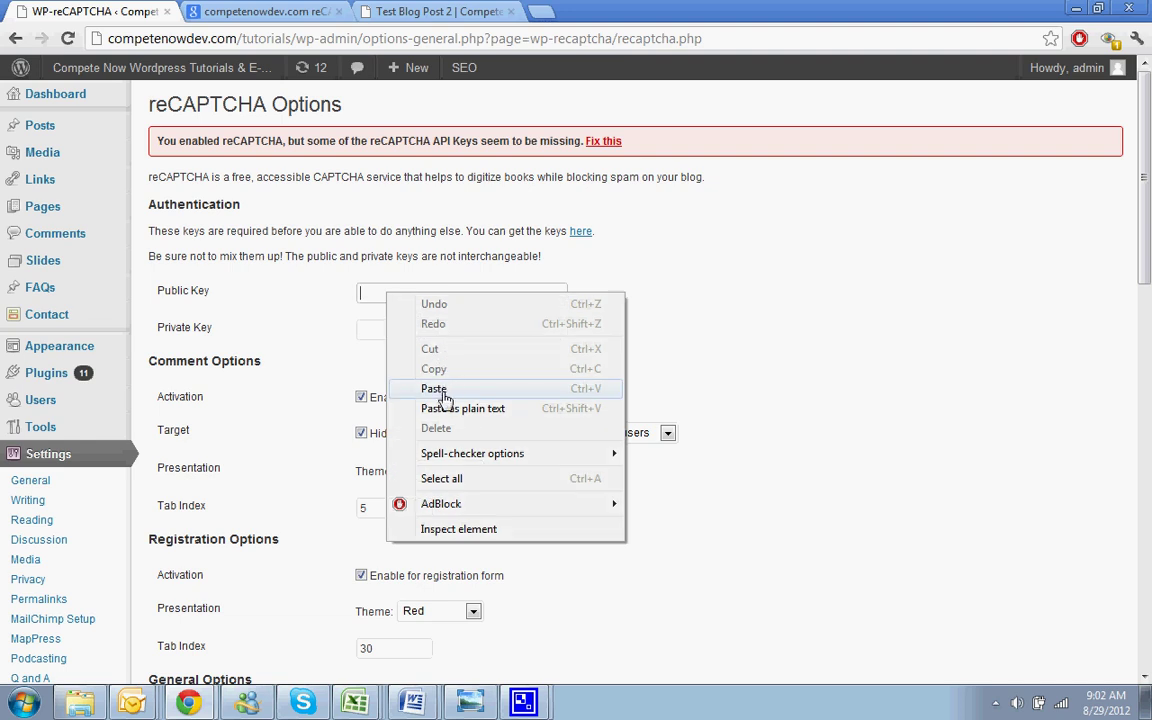
left_click(410, 388)
Copy the private key from Google and paste it into the Private Key field
left_click(398, 10)
left_click(276, 9)
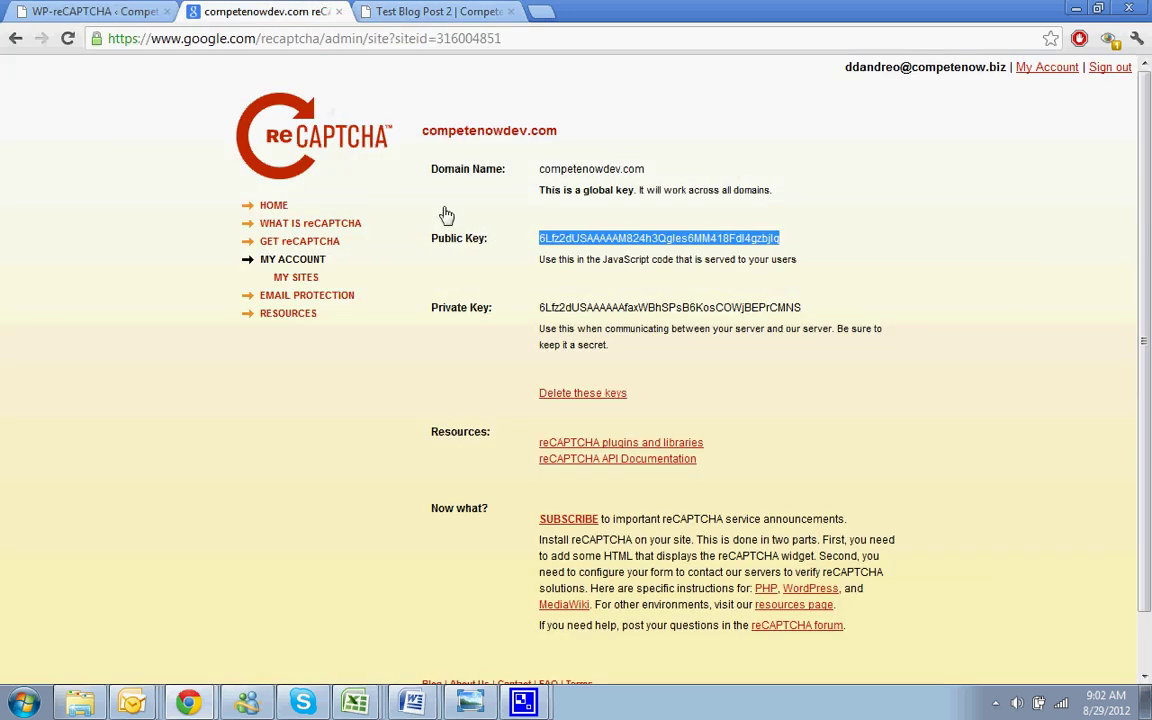
left_click_drag(812, 311, 547, 314)
right_click(545, 314)
left_click(553, 319)
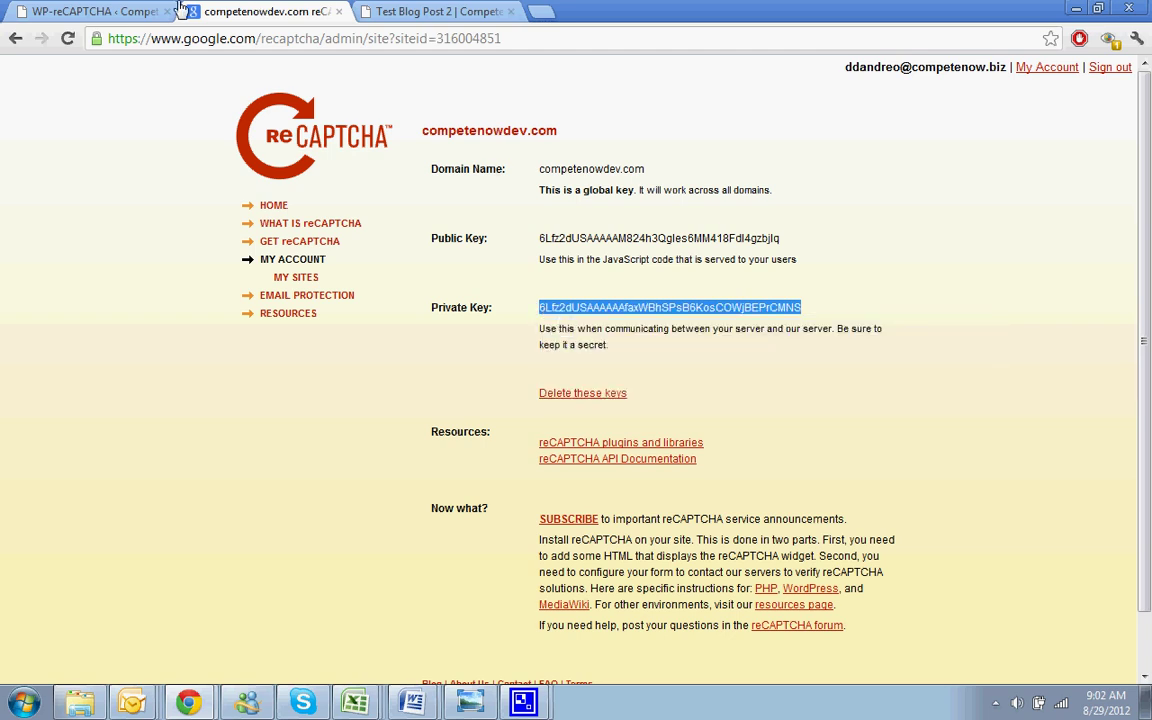
left_click(160, 10)
right_click(387, 331)
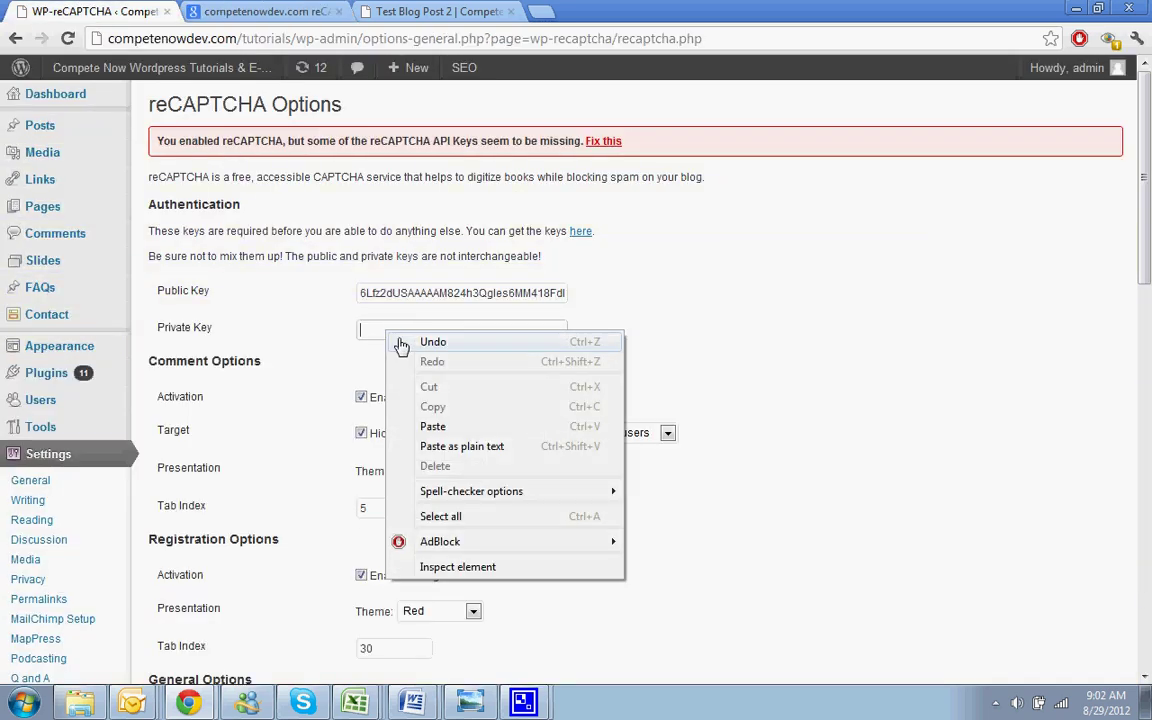
left_click(436, 426)
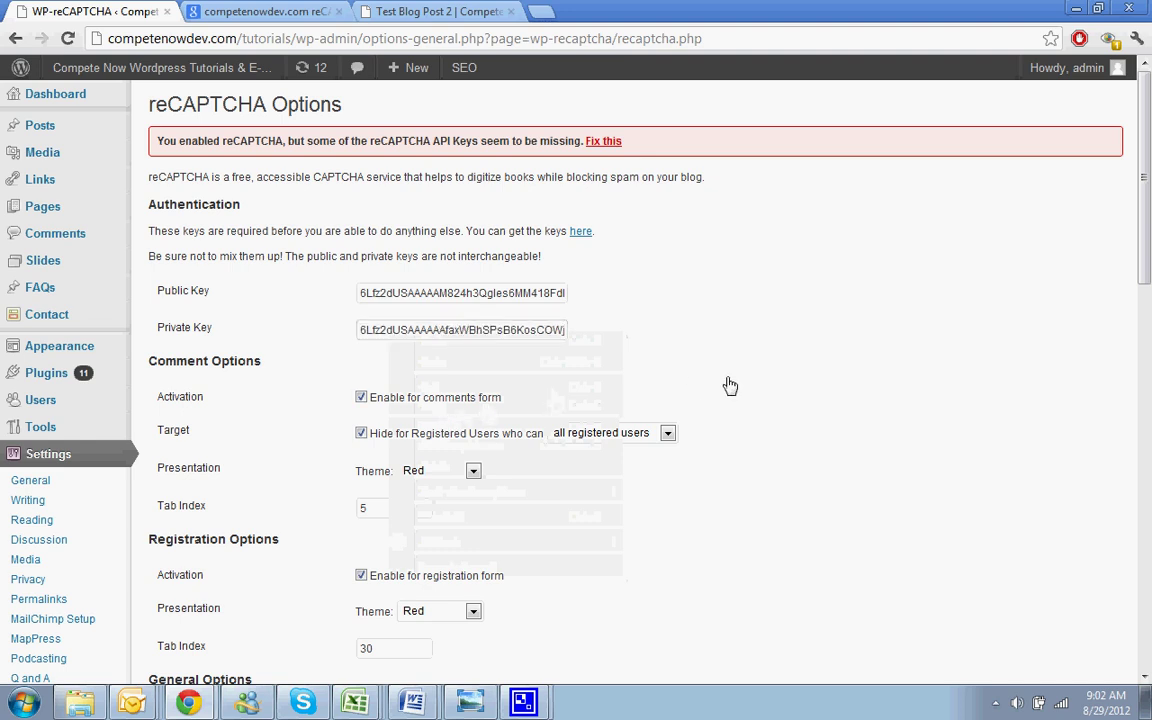
Review the comment challenge theme options and save the reCAPTCHA settings
scroll(725, 386, "down", 1)
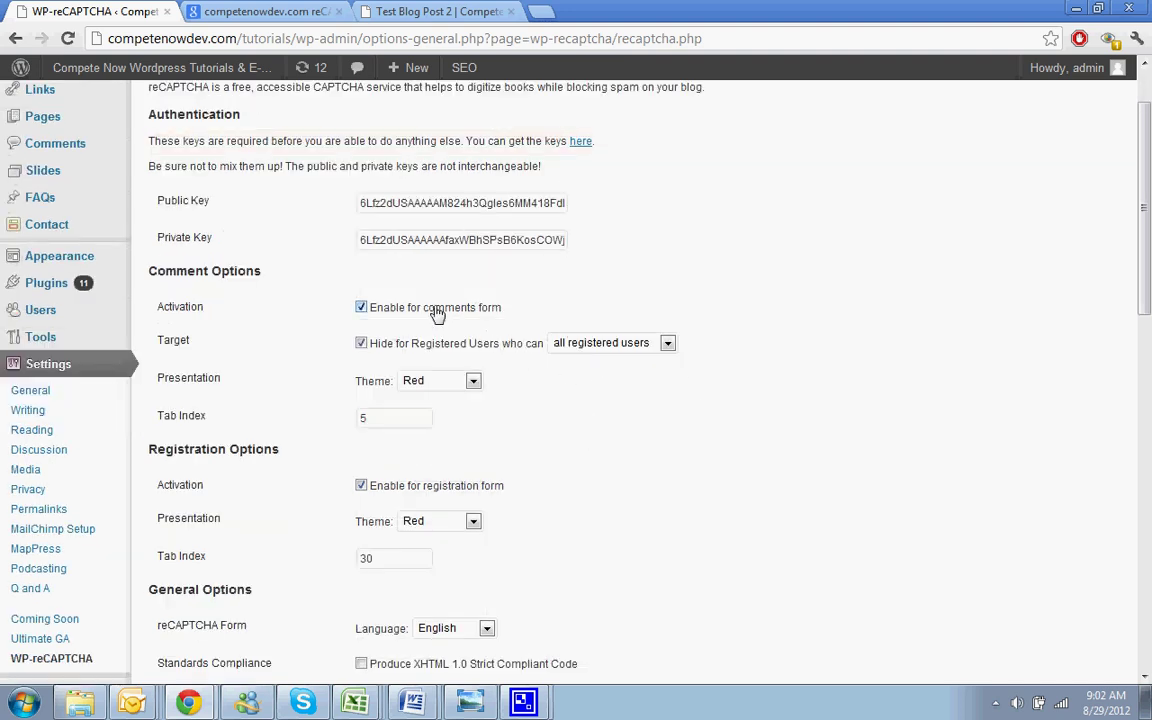
scroll(675, 462, "down", 1)
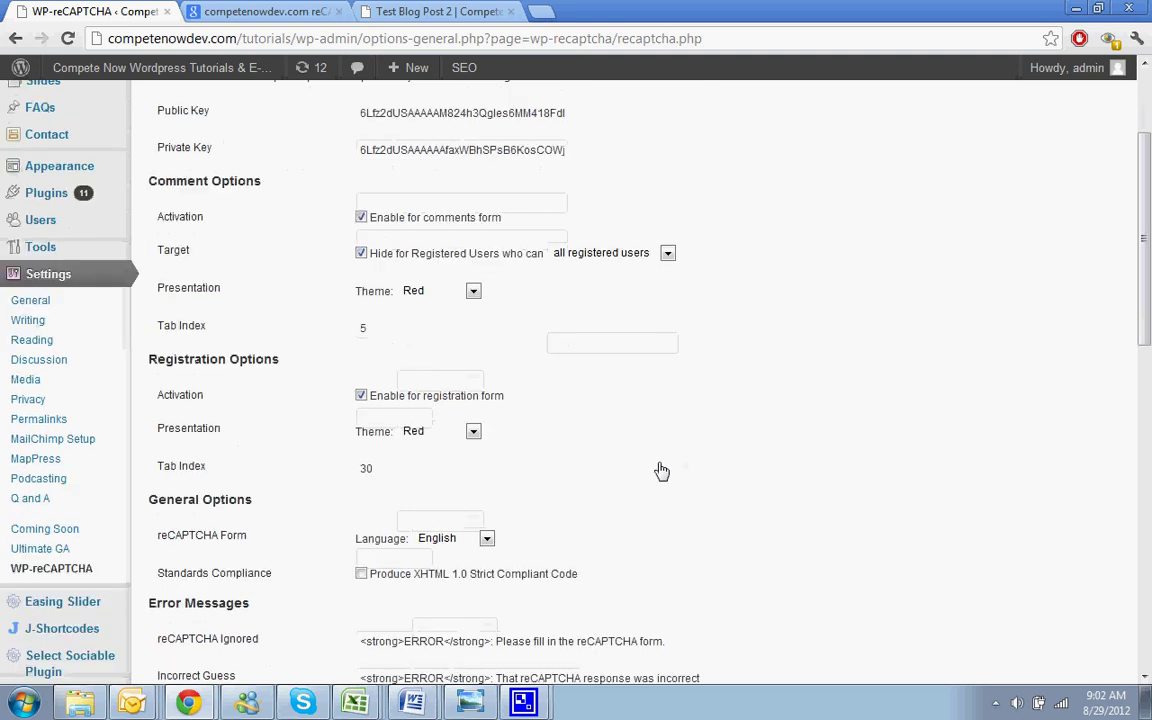
left_click(430, 295)
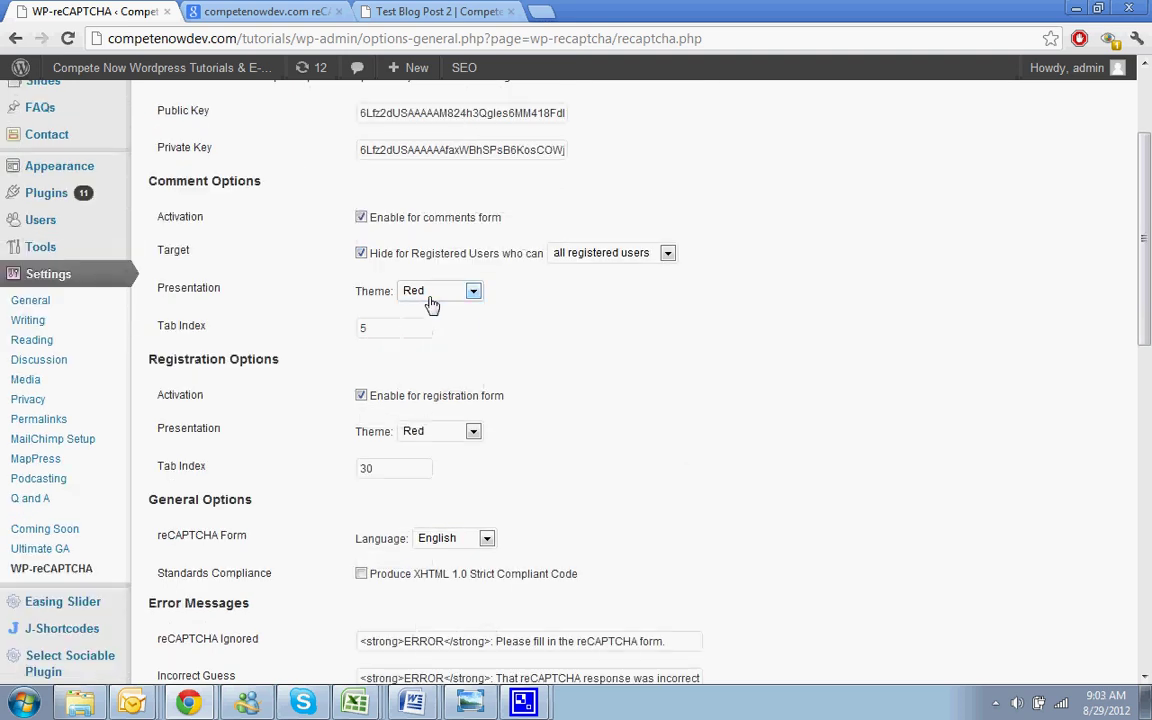
scroll(633, 430, "down", 1)
scroll(600, 450, "down", 1)
scroll(514, 488, "down", 1)
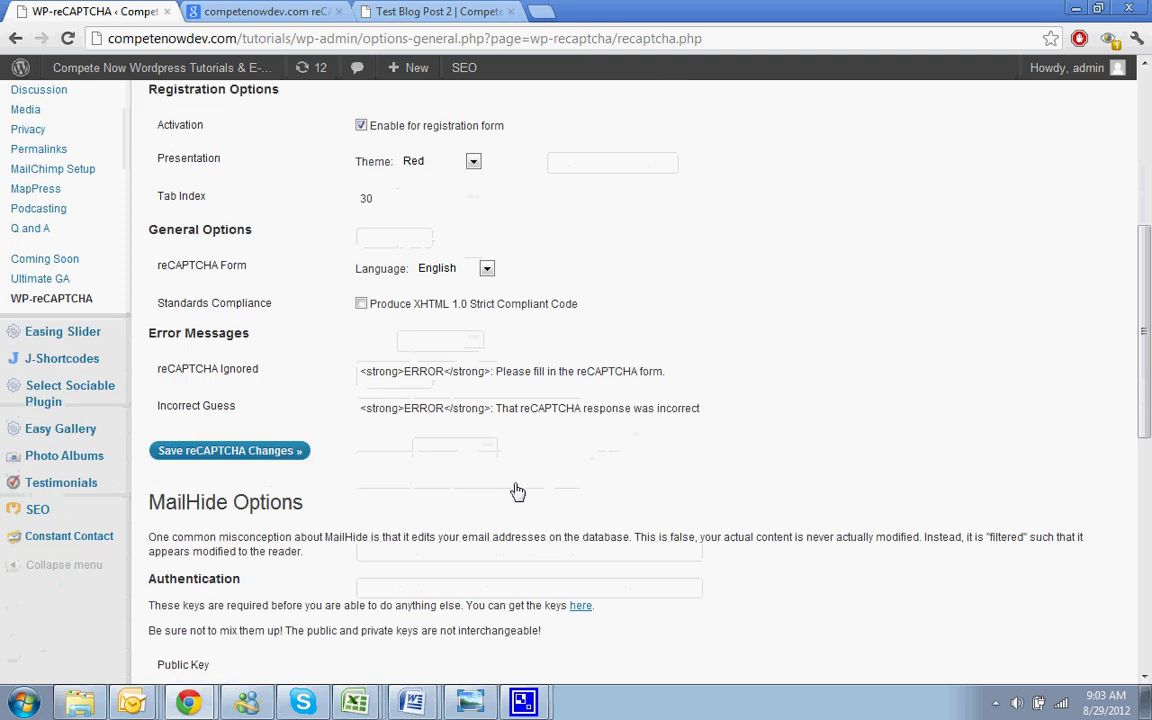
left_click(293, 451)
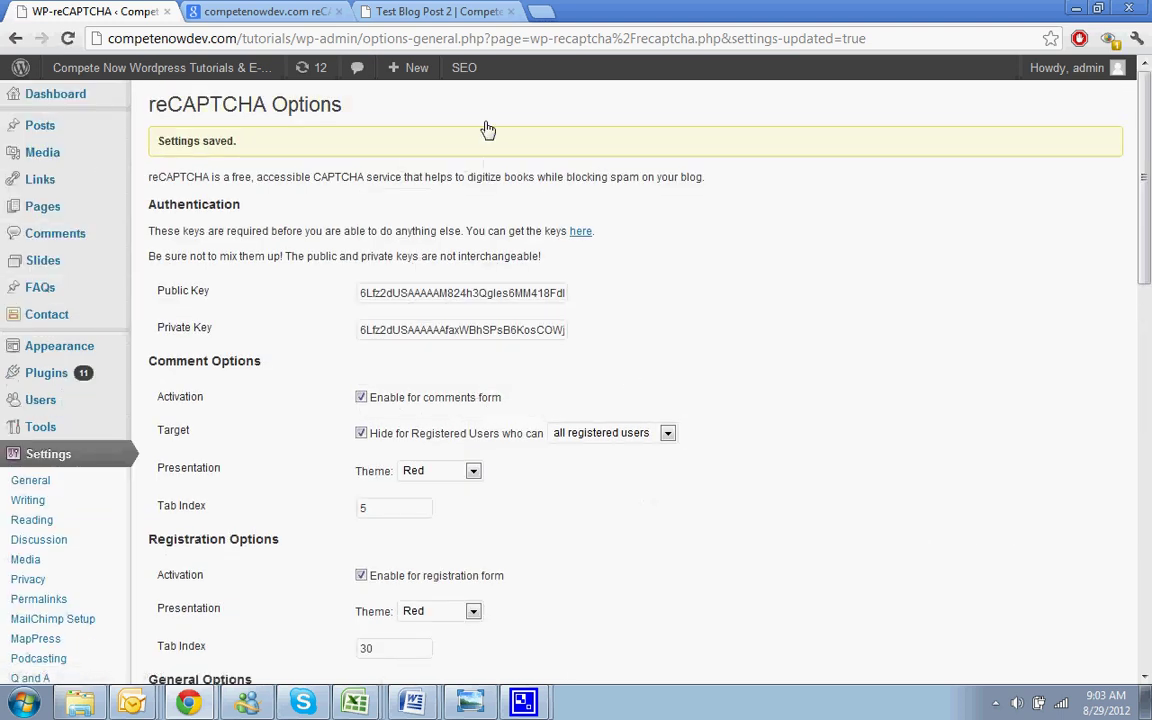
Reload Test Blog Post 2 and scroll to its comment form to check for the reCAPTCHA challenge
left_click(432, 10)
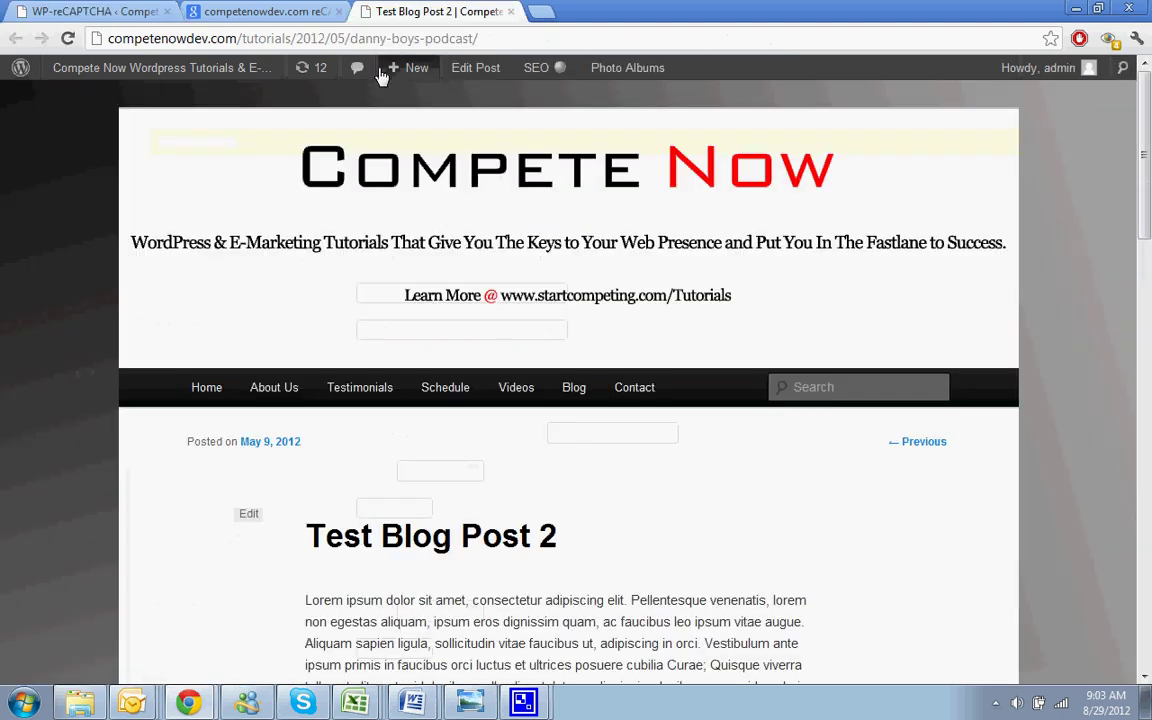
left_click(67, 38)
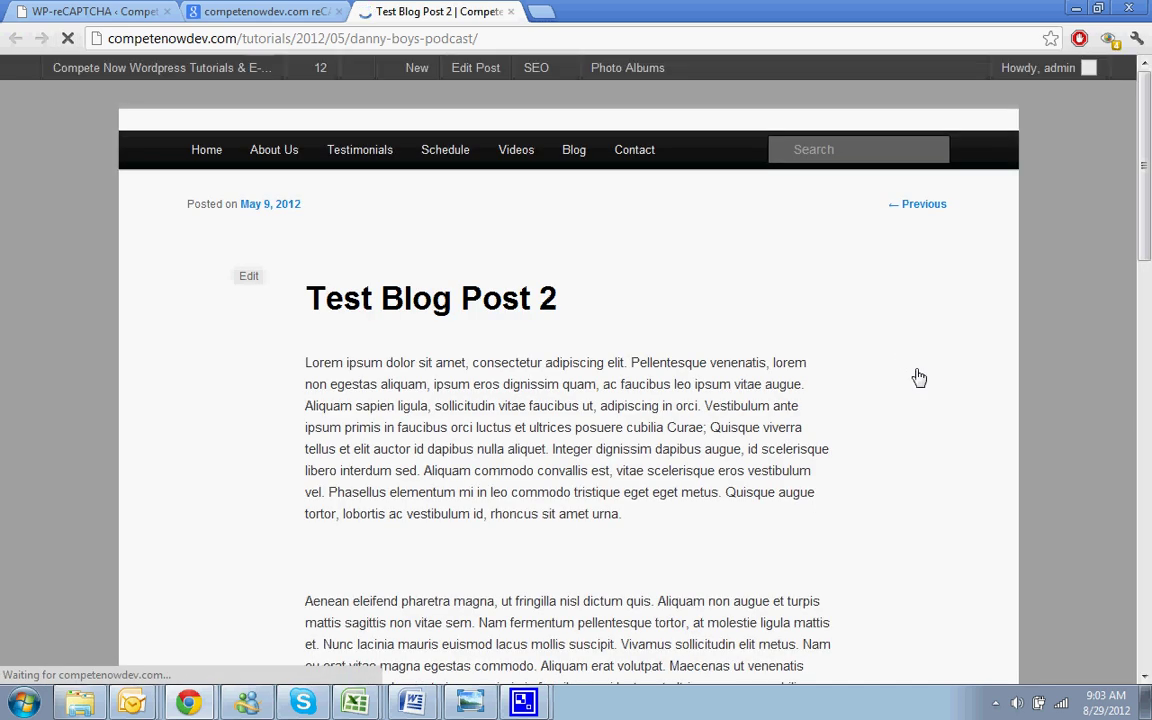
scroll(919, 377, "down", 5)
scroll(919, 377, "down", 4)
scroll(919, 377, "down", 5)
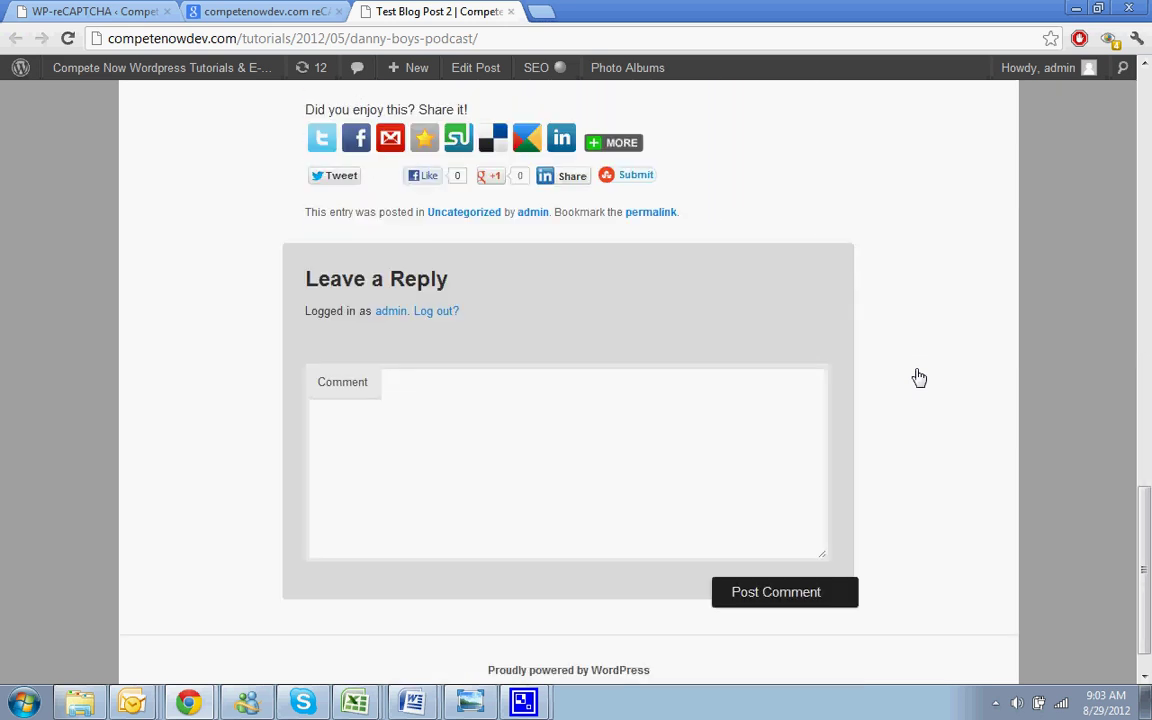
scroll(919, 377, "down", 1)
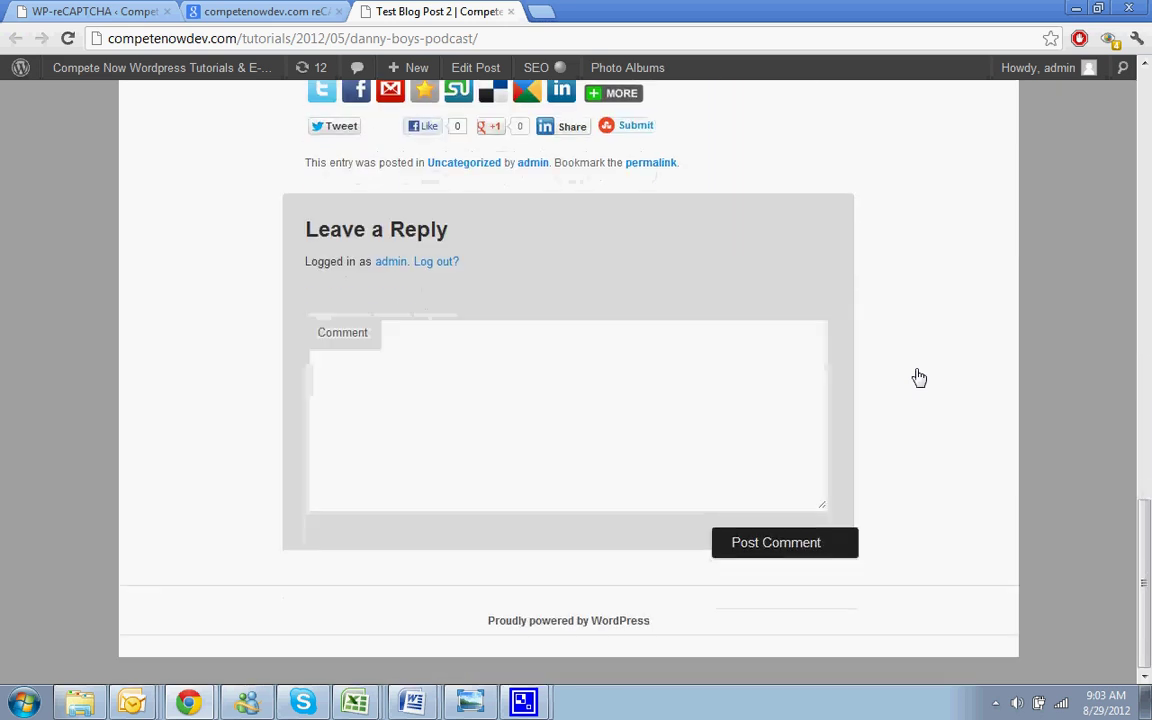
left_click(72, 39)
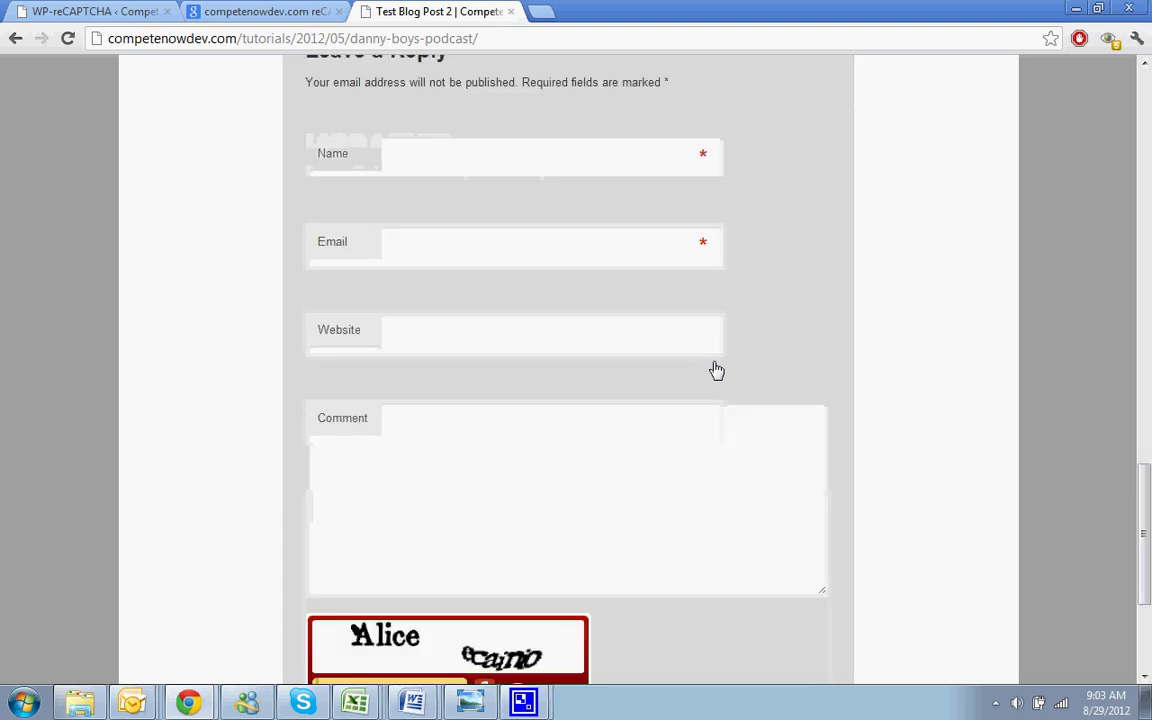
Scroll down to the post's comment form and reload its reCAPTCHA challenge four times
scroll(713, 367, "down", 2)
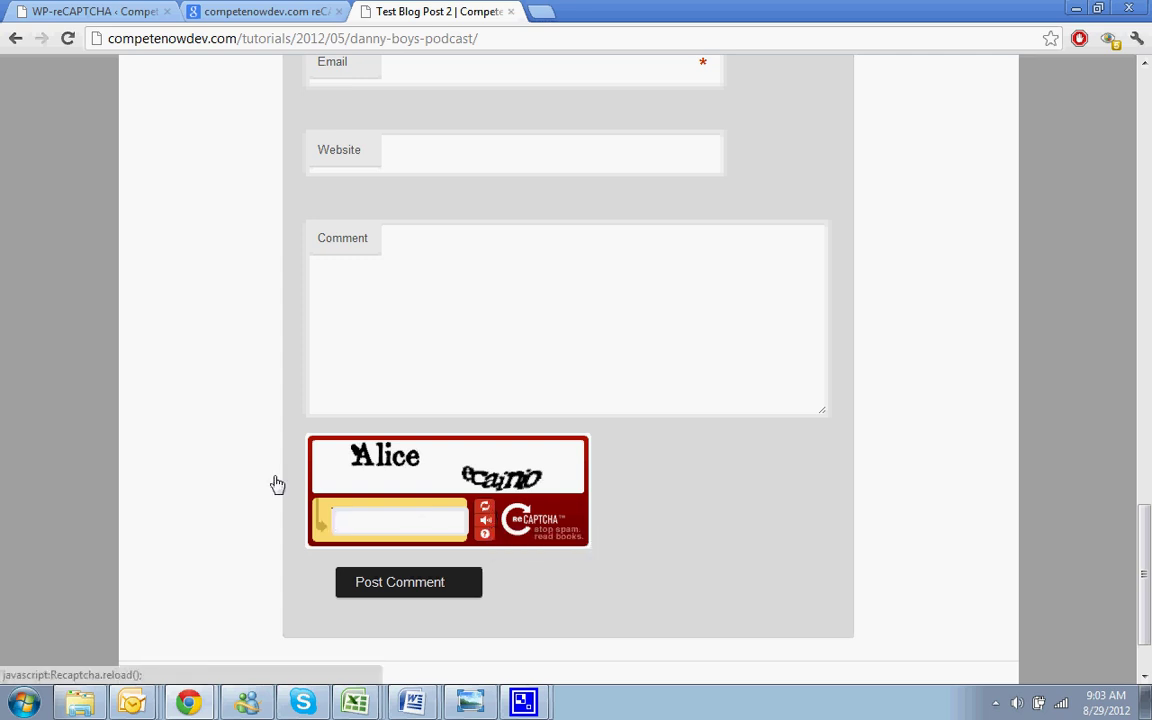
left_click(486, 509)
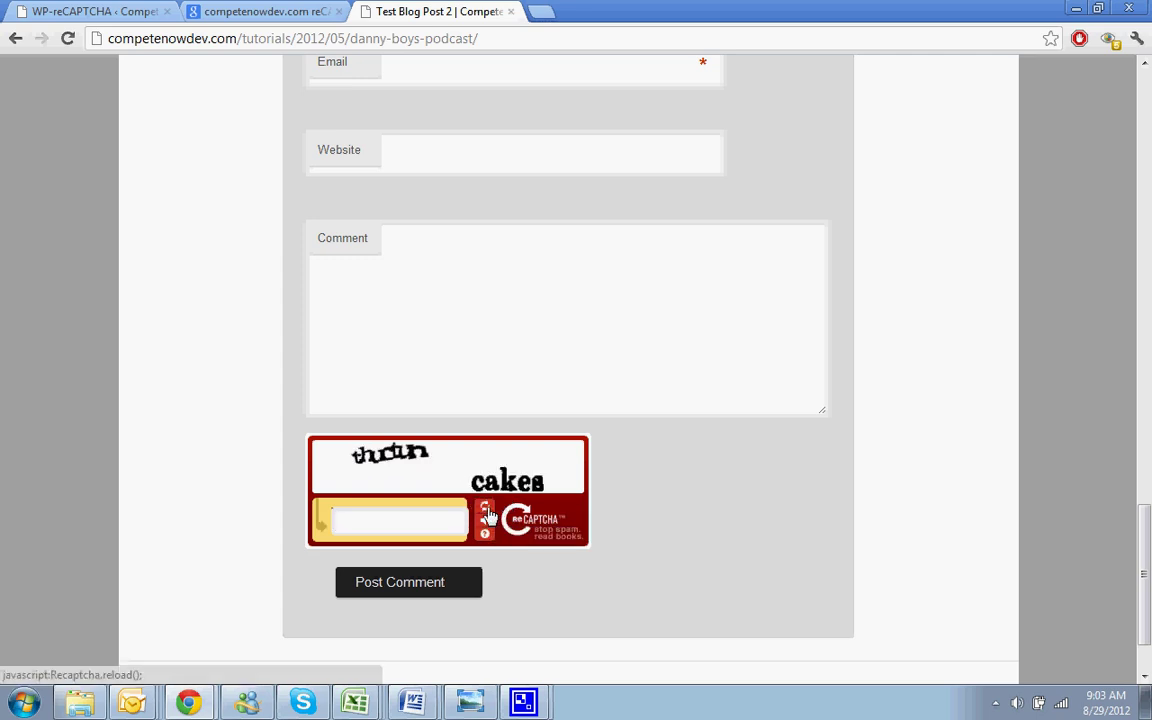
left_click(489, 510)
left_click(489, 510)
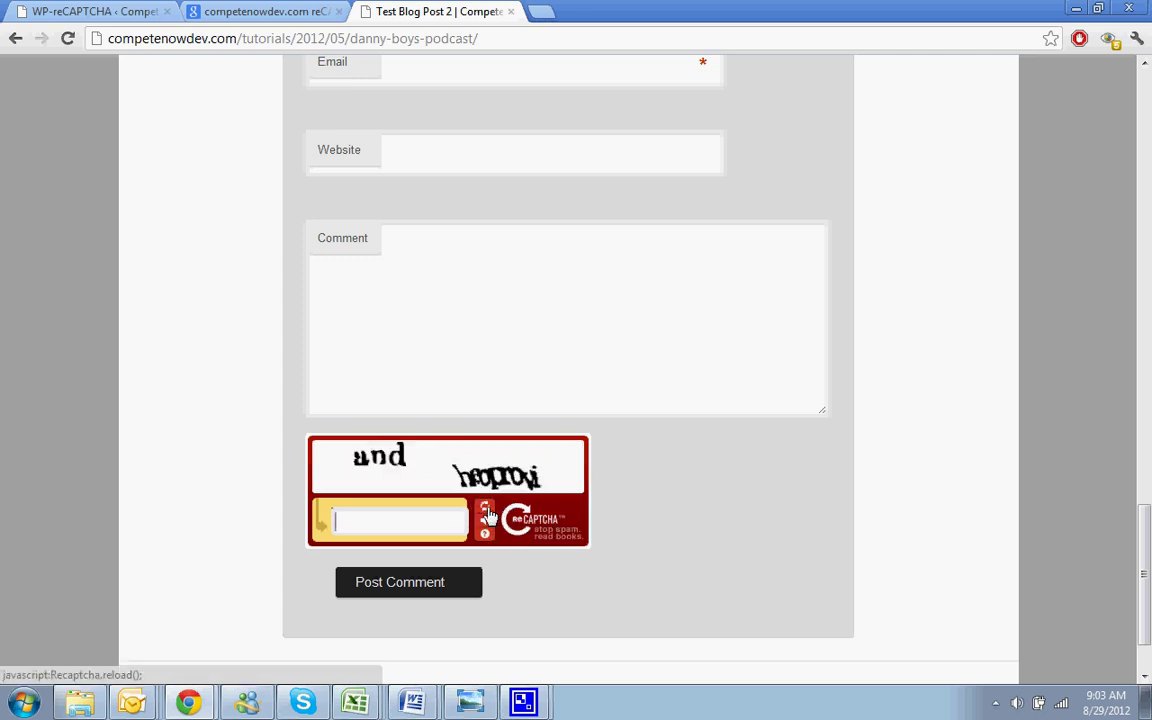
left_click(489, 514)
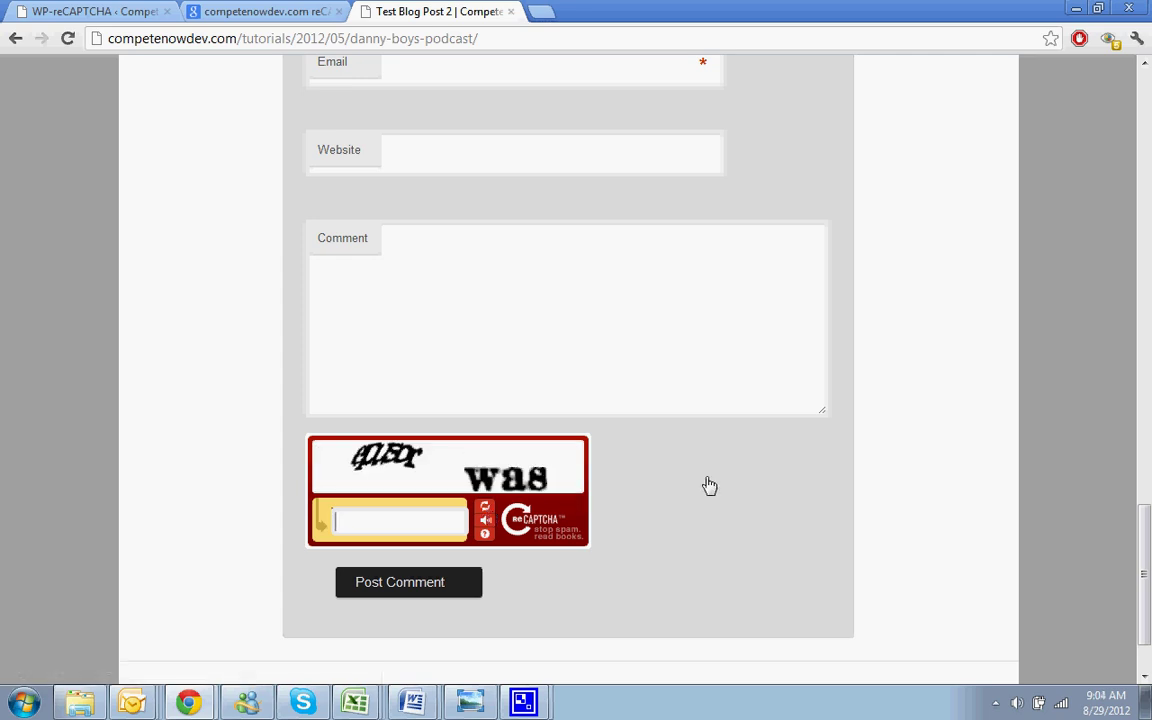
key("F5")
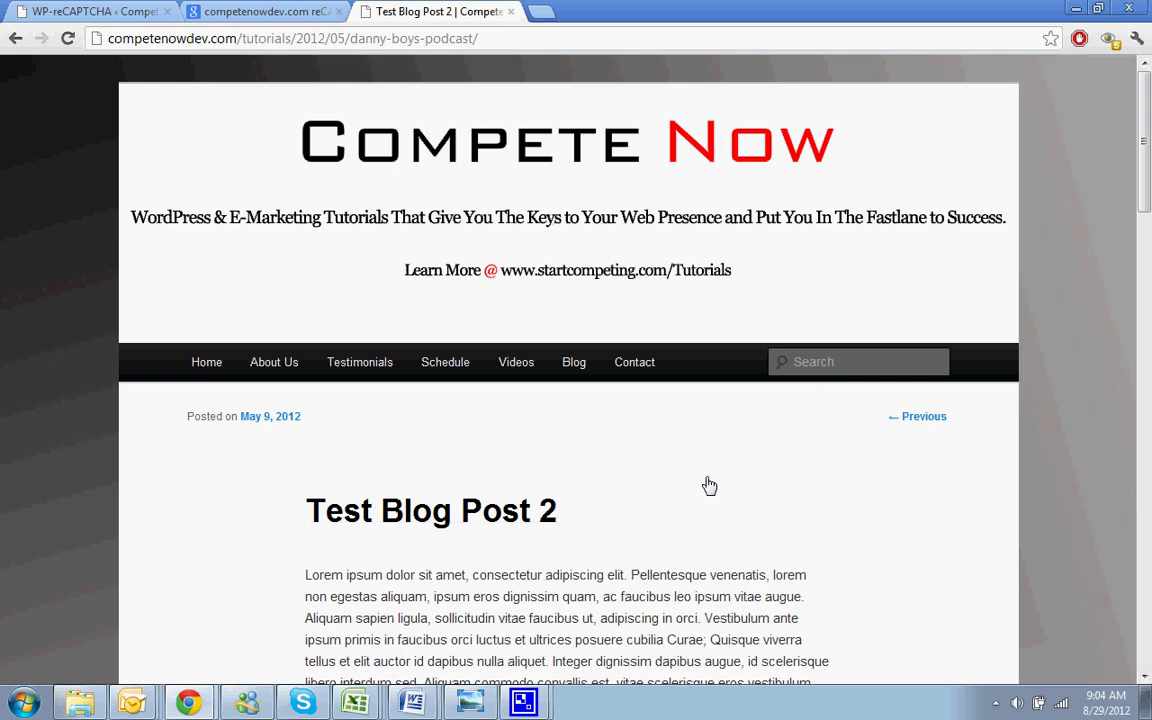